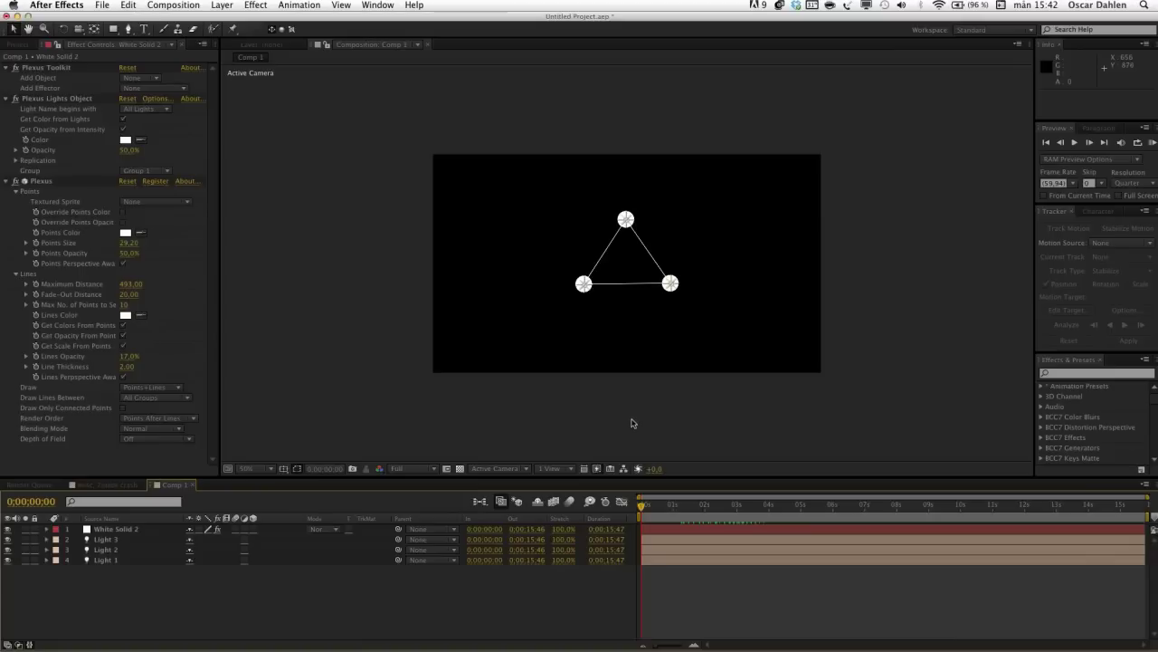
Scrub the example animation and select Lights 3, 2 and 1 to show their positions
{"action": "left_click_drag", "start_coordinate": [641, 507], "coordinate": [741, 507]}
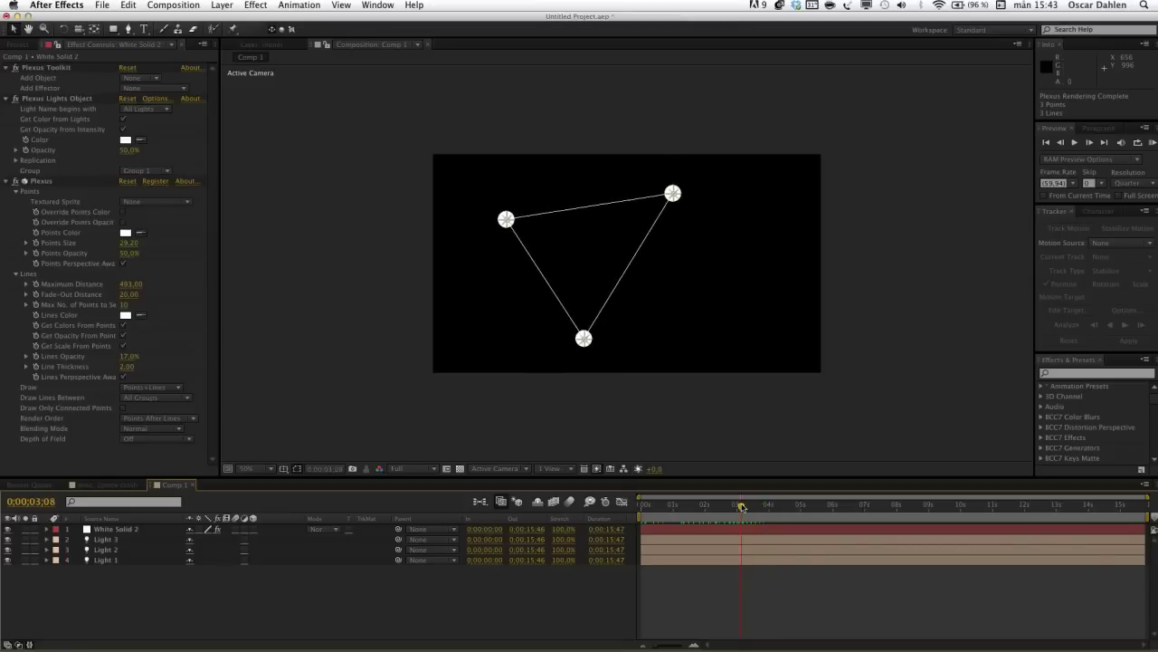
{"action": "left_click_drag", "start_coordinate": [741, 507], "coordinate": [695, 514]}
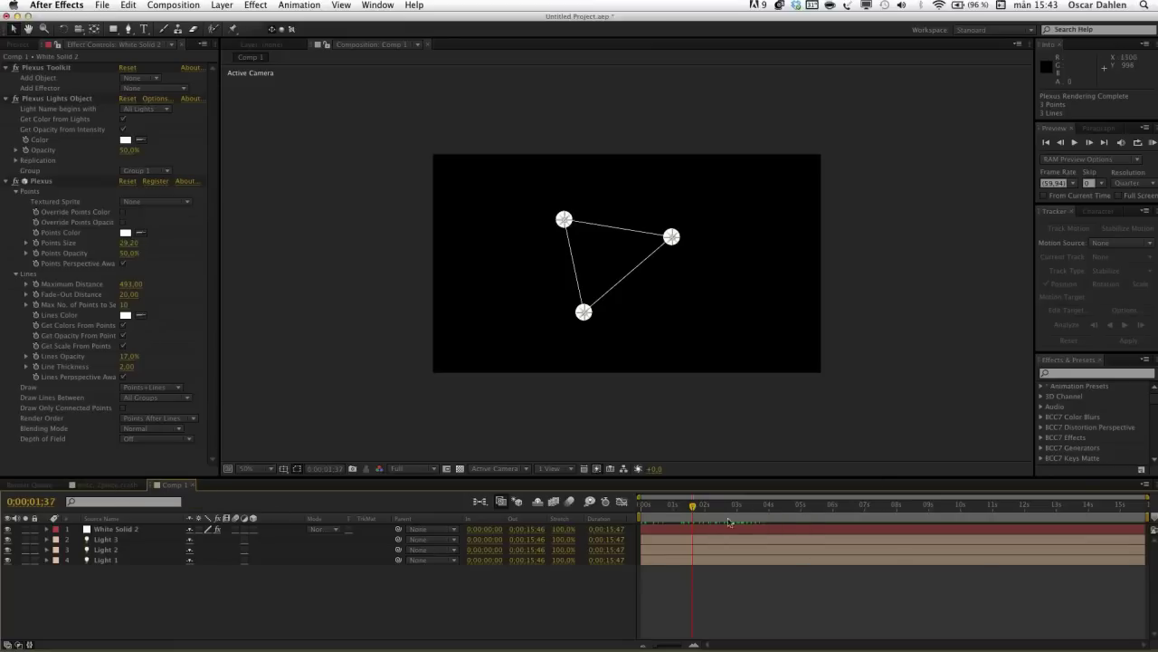
{"action": "left_click_drag", "start_coordinate": [700, 507], "coordinate": [660, 529]}
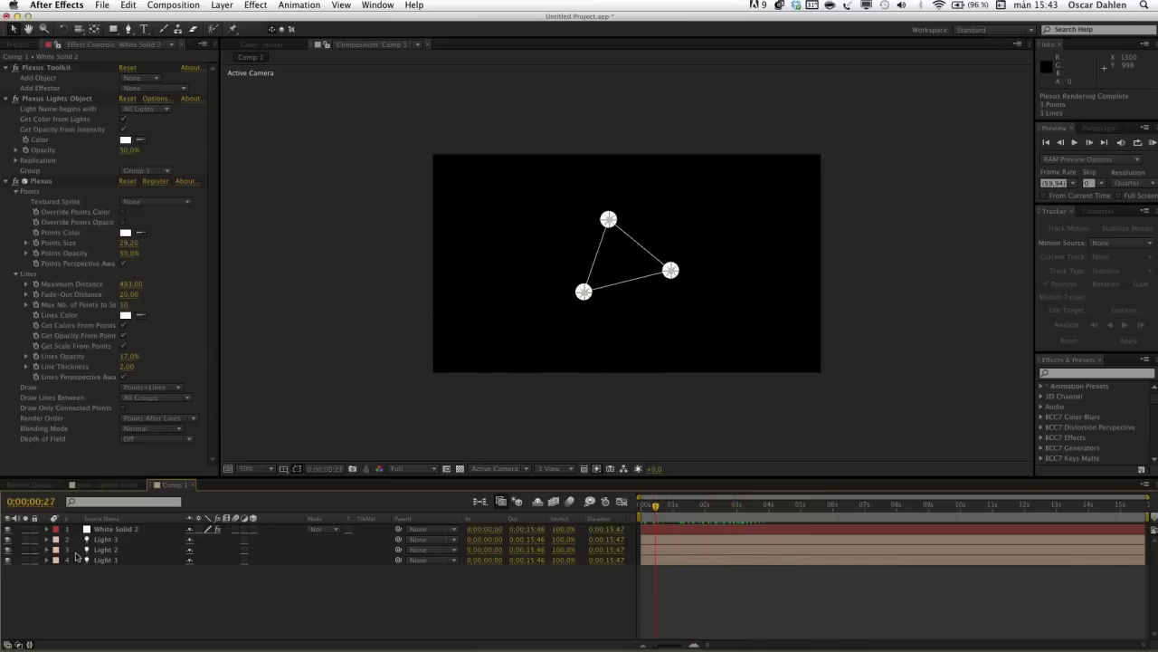
{"action": "left_click", "coordinate": [113, 540]}
{"action": "left_click", "coordinate": [114, 550]}
{"action": "left_click", "coordinate": [113, 560]}
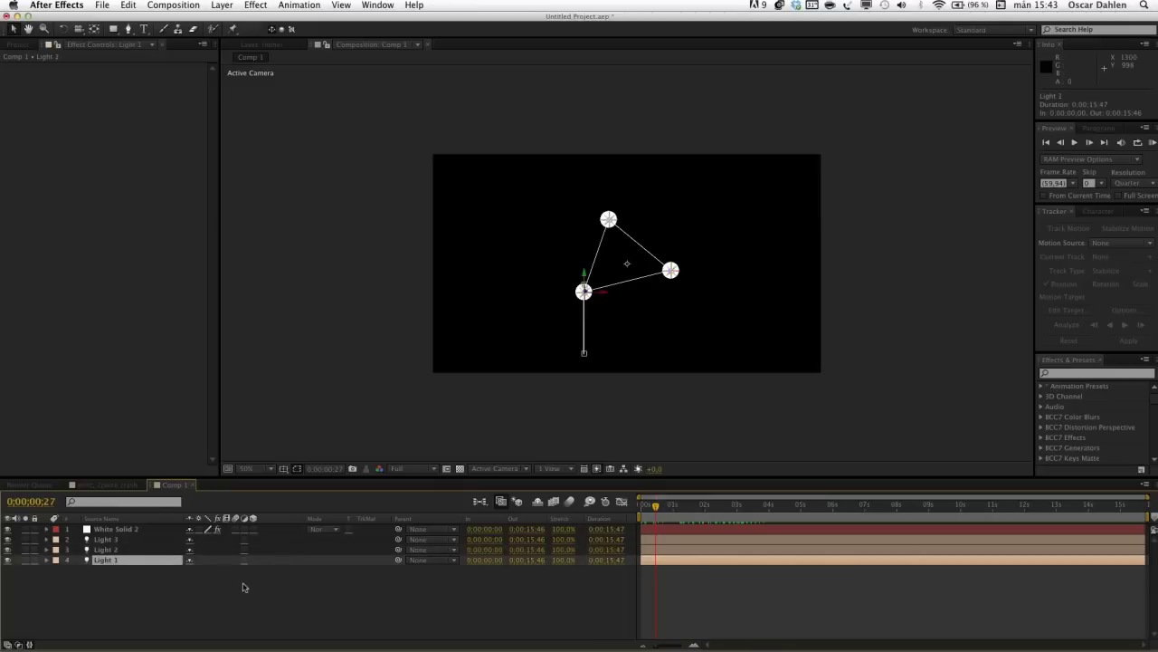
{"action": "left_click", "coordinate": [243, 584]}
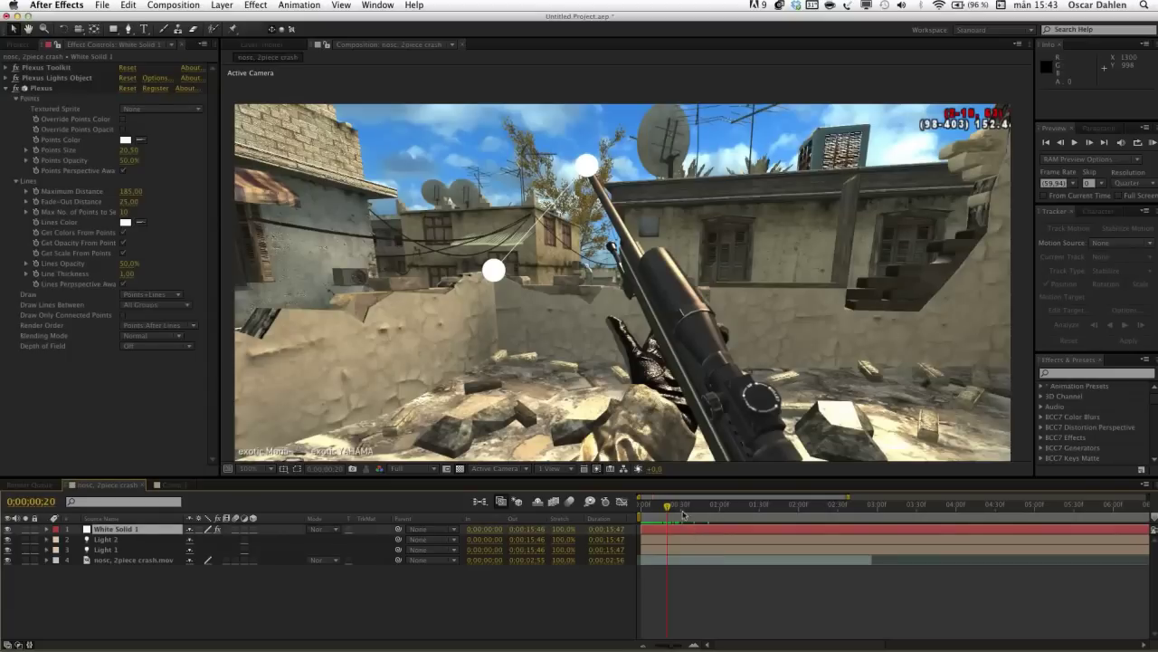
Scrub back through the gameplay footage and delete the White Solid 1 layer
{"action": "left_click", "coordinate": [665, 508]}
{"action": "mouse_move", "coordinate": [665, 508]}
{"action": "left_mouse_down"}
{"action": "mouse_move", "coordinate": [750, 509]}
{"action": "mouse_move", "coordinate": [647, 505]}
{"action": "left_mouse_up"}
{"action": "left_click", "coordinate": [704, 595]}
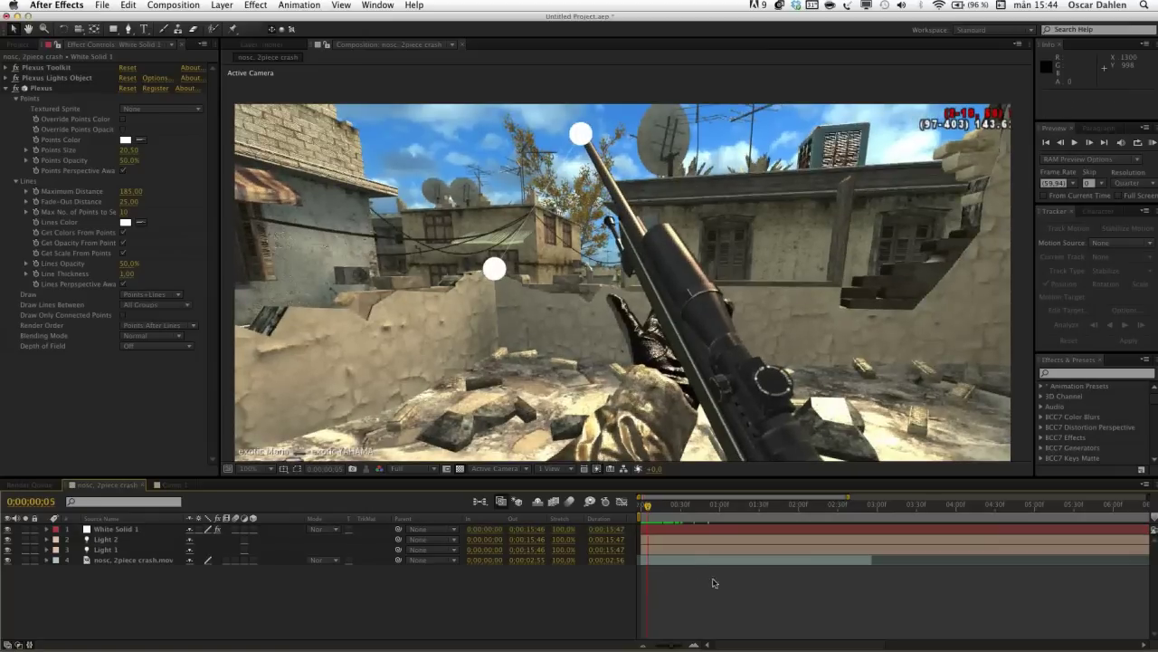
{"action": "left_click", "coordinate": [674, 529]}
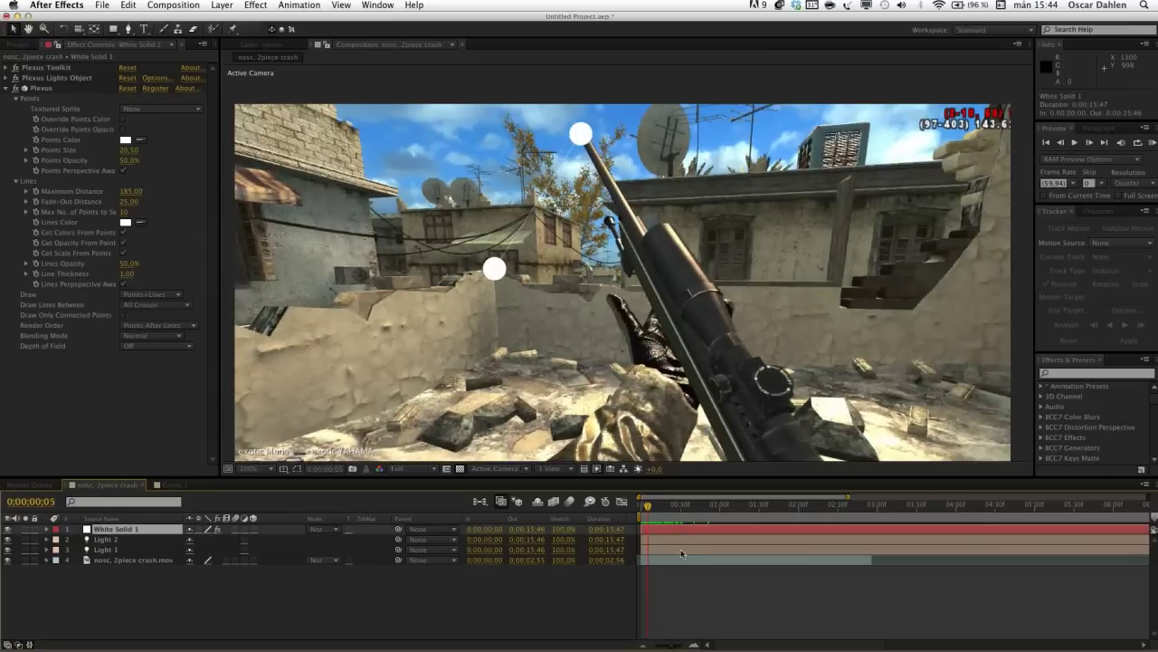
{"action": "key", "text": "Delete"}
Delete the example Light 2 and Light 1 layers from the comp
{"action": "left_click", "coordinate": [679, 531]}
{"action": "key", "text": "Delete"}
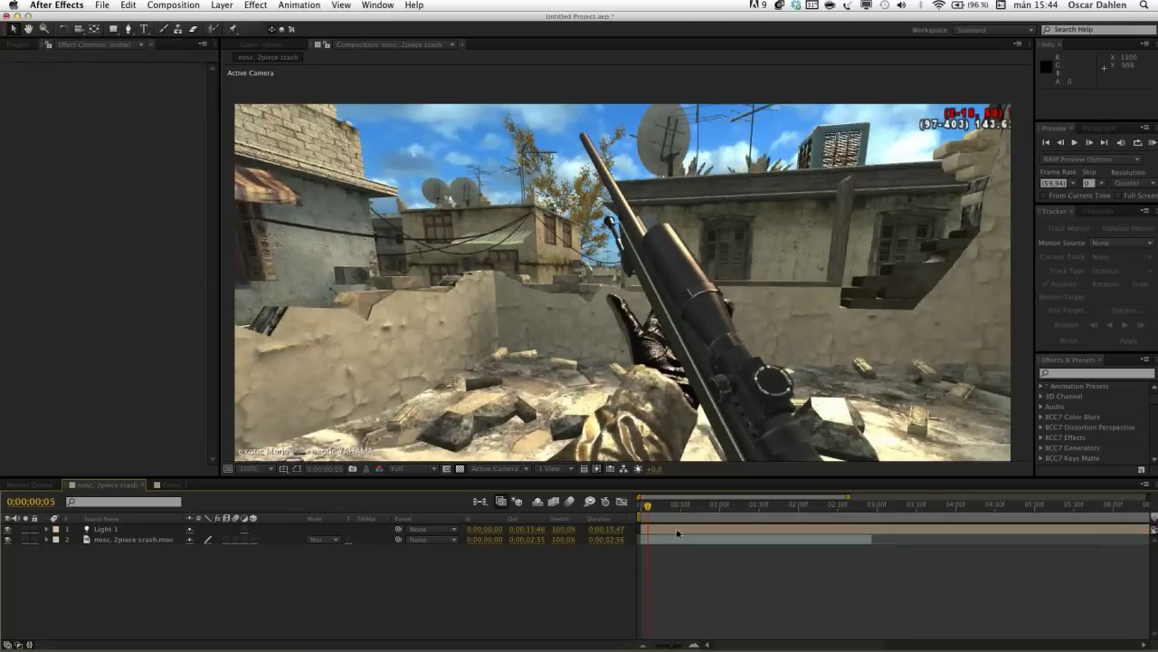
{"action": "left_click", "coordinate": [677, 530]}
{"action": "key", "text": "Delete"}
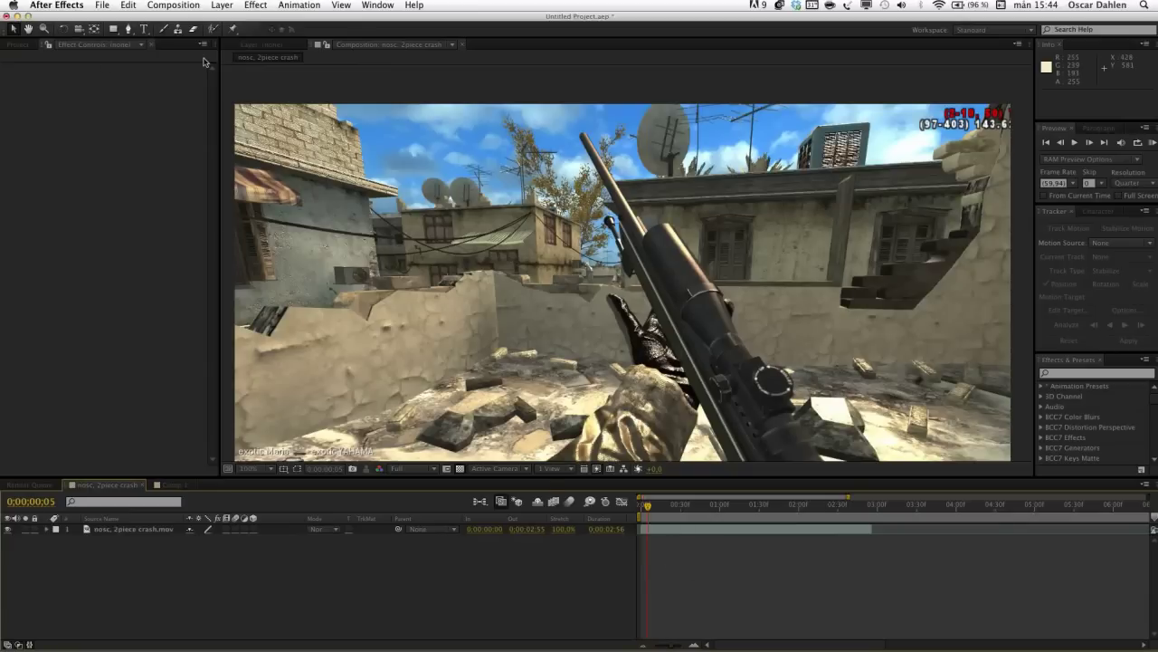
Add a new white Point light, Light 1, at 100% intensity via Layer > New > Light
{"action": "left_click", "coordinate": [223, 6]}
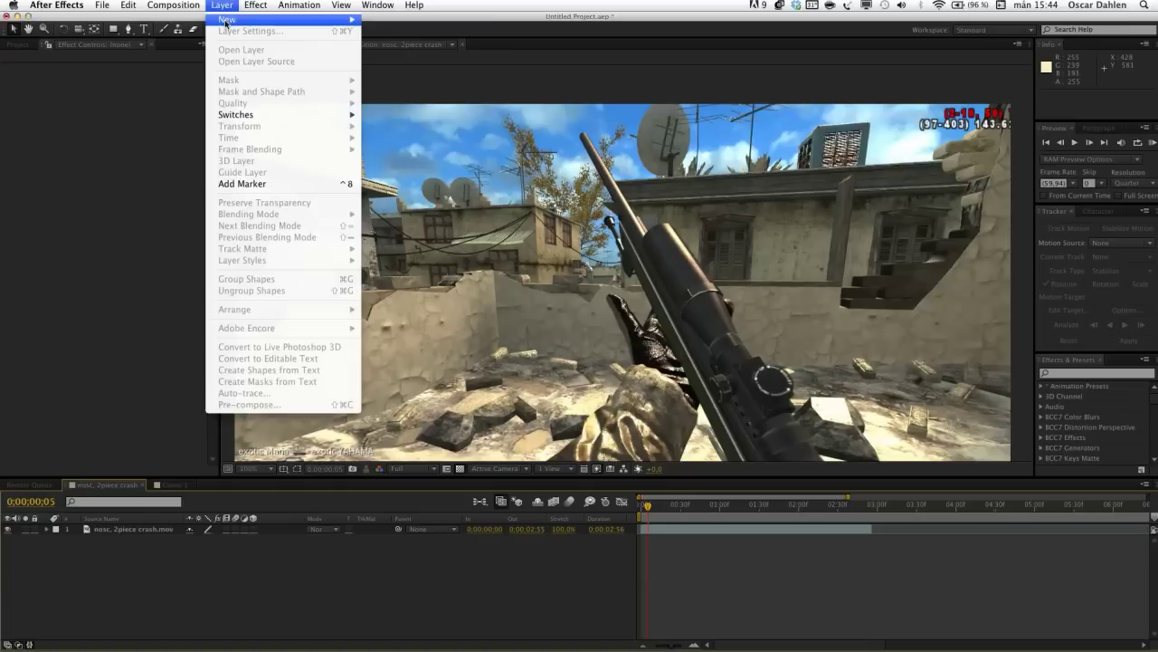
{"action": "mouse_move", "coordinate": [272, 19]}
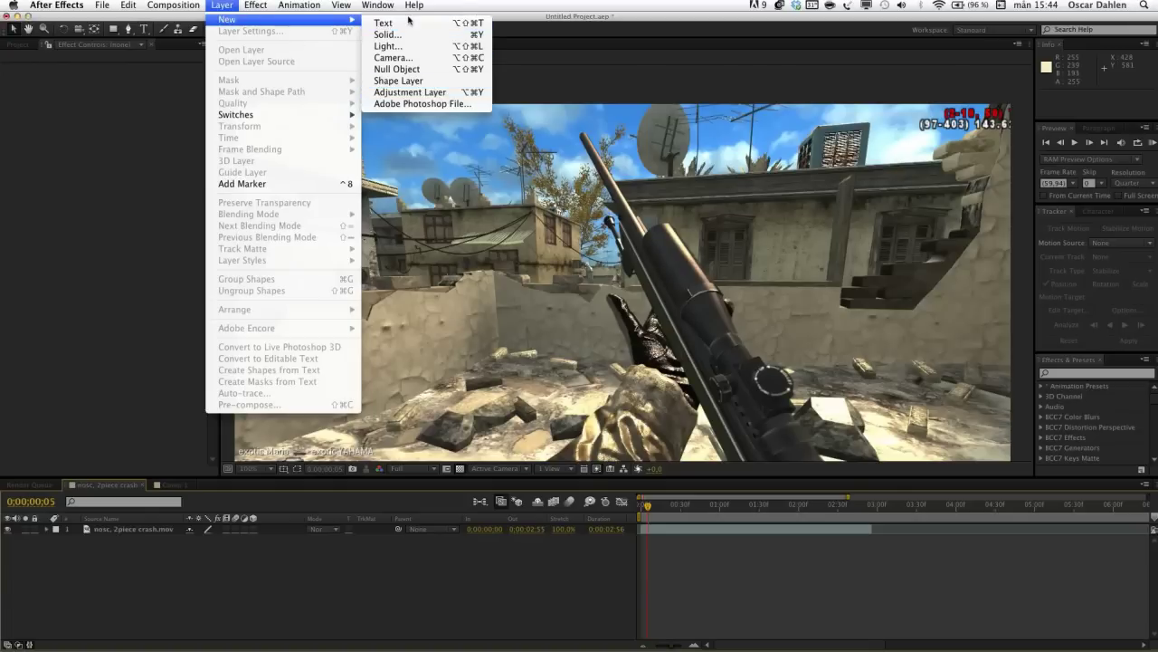
{"action": "left_click", "coordinate": [368, 37]}
{"action": "left_click", "coordinate": [427, 17]}
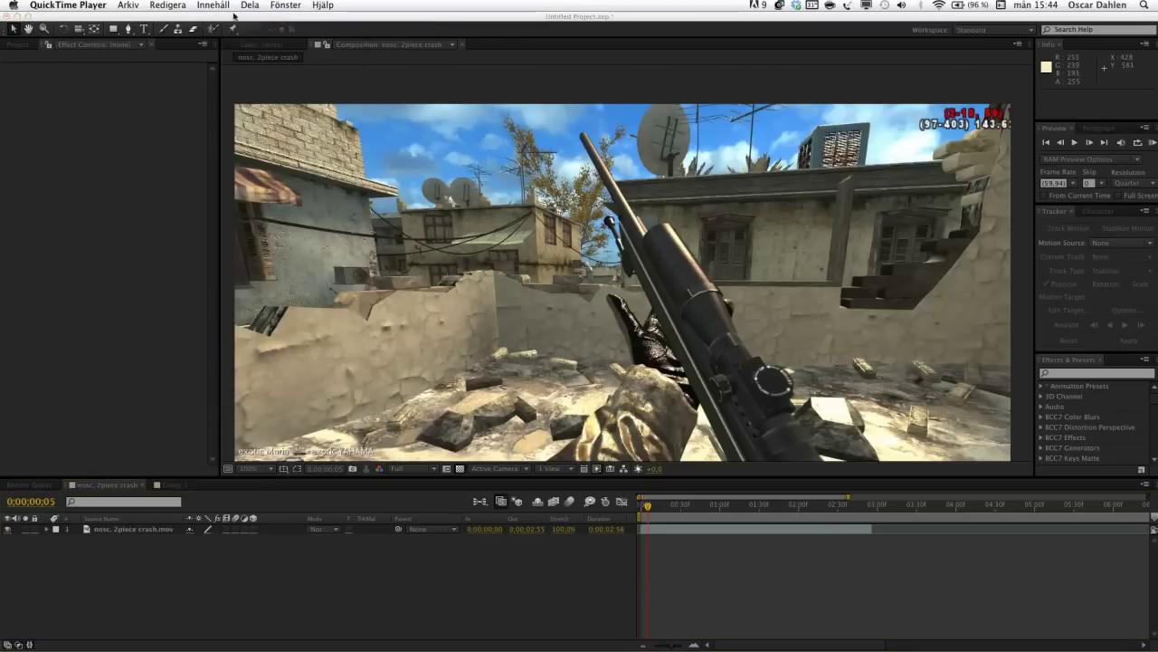
{"action": "left_click", "coordinate": [193, 18]}
{"action": "left_click", "coordinate": [222, 5]}
{"action": "mouse_move", "coordinate": [228, 19]}
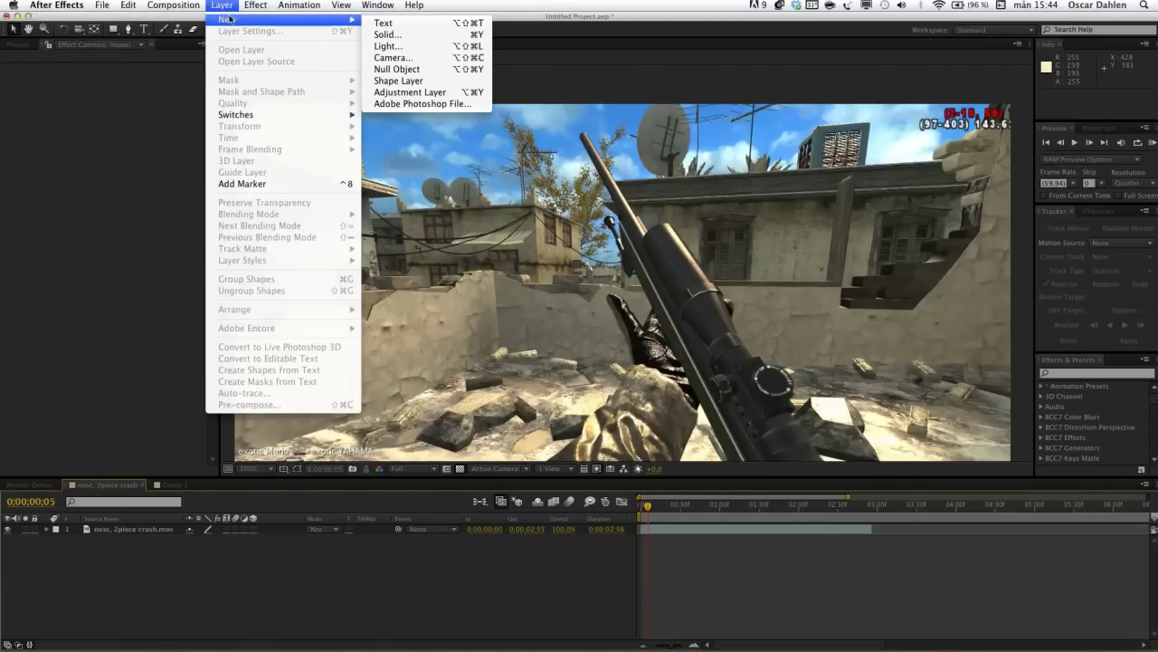
{"action": "left_click", "coordinate": [395, 49]}
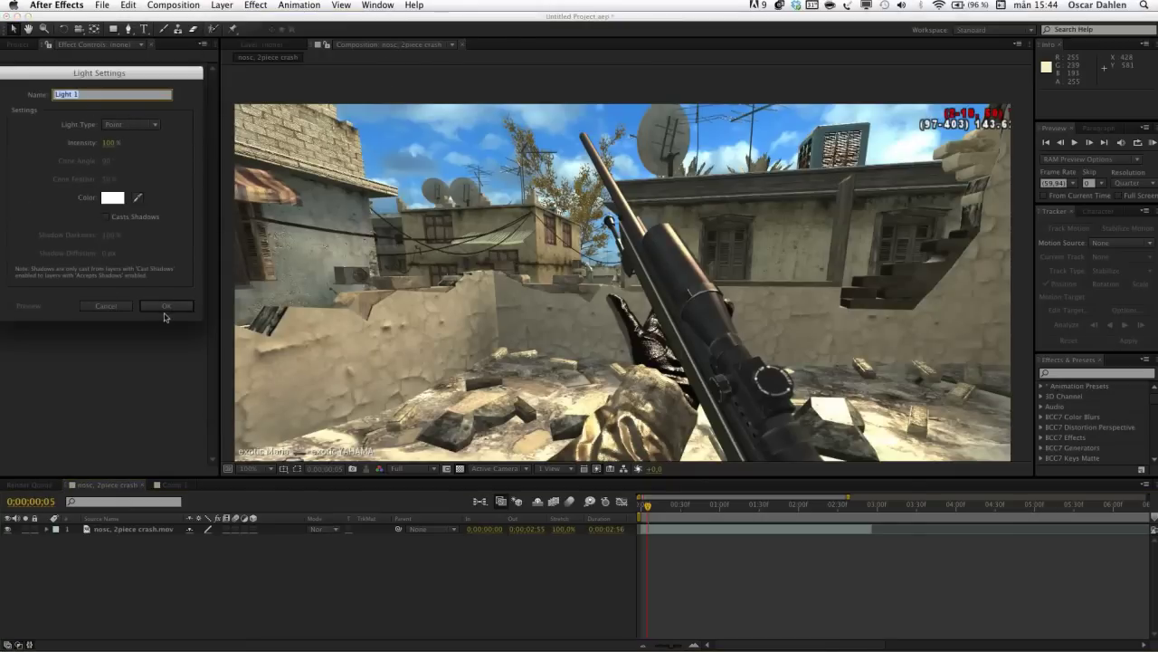
{"action": "left_click", "coordinate": [167, 308]}
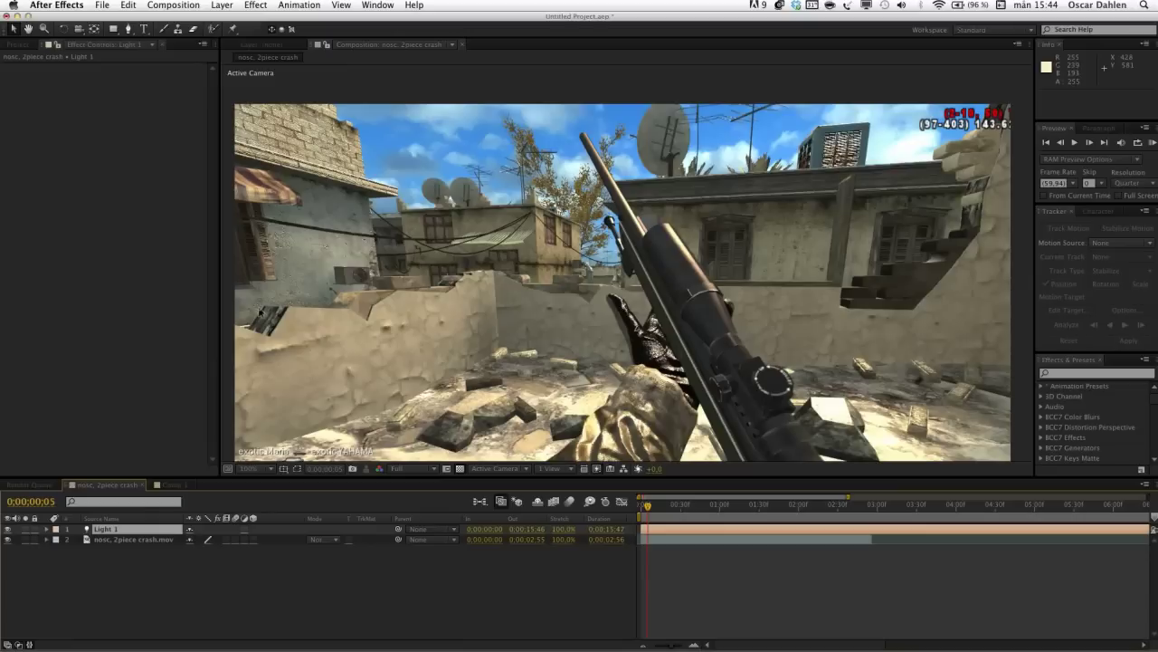
Duplicate Light 1 as Light 2 and move it left to 463.3, 306.7, -444.4
{"action": "key", "text": "comma"}
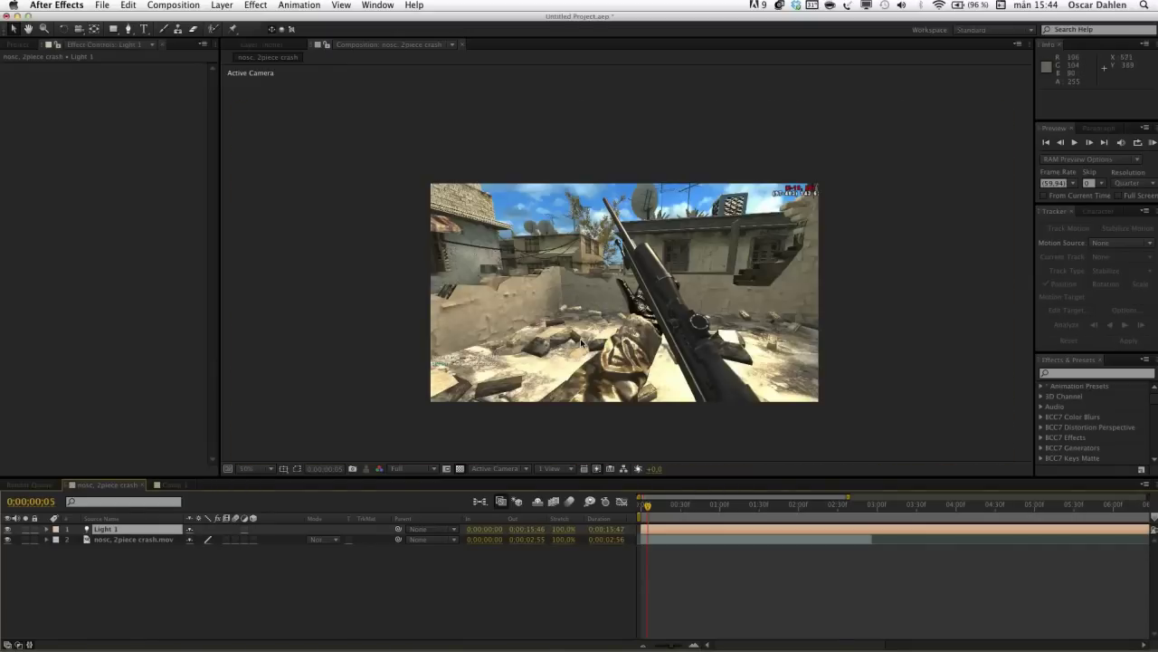
{"action": "key", "text": "period"}
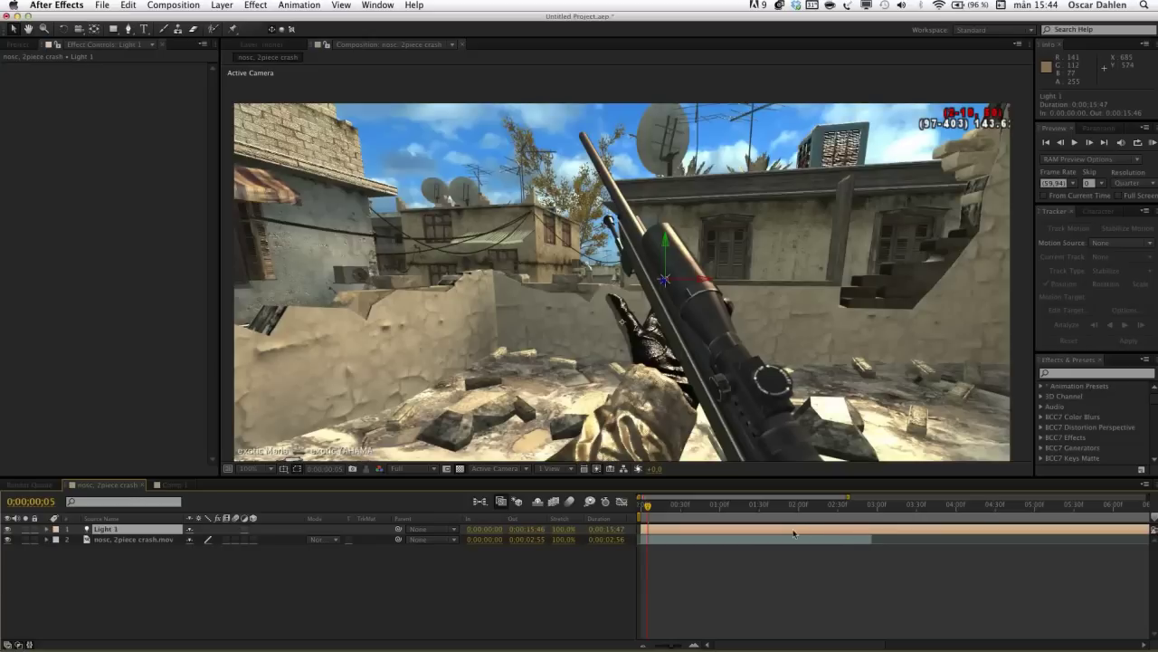
{"action": "key", "text": "super+d"}
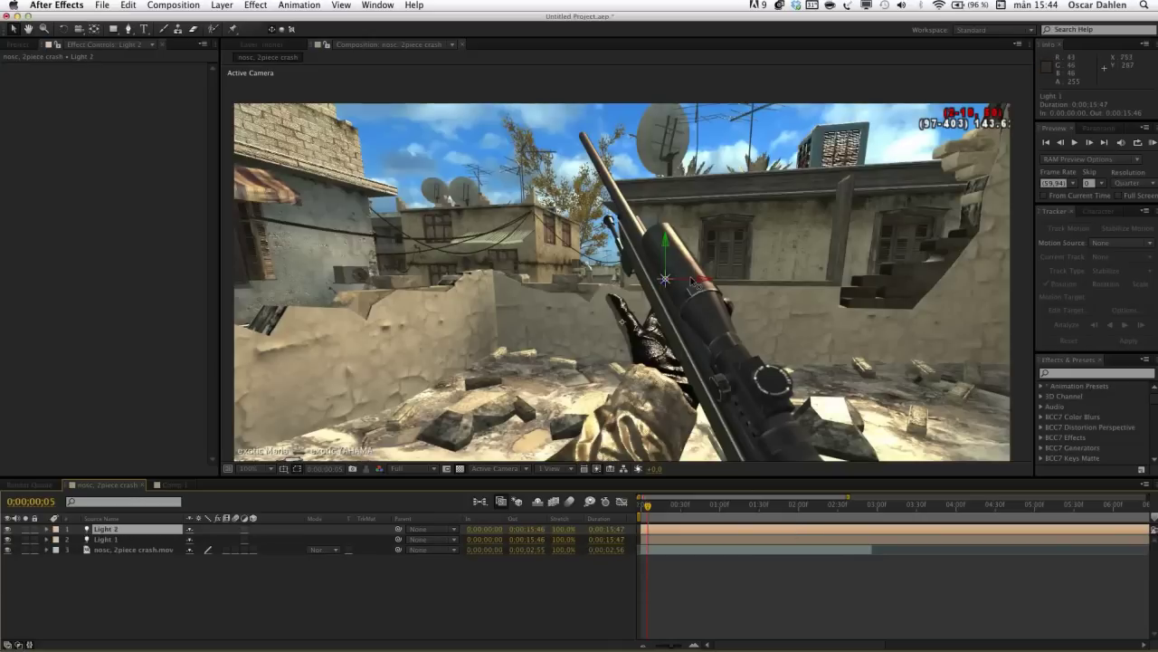
{"action": "left_click_drag", "start_coordinate": [715, 280], "coordinate": [546, 284]}
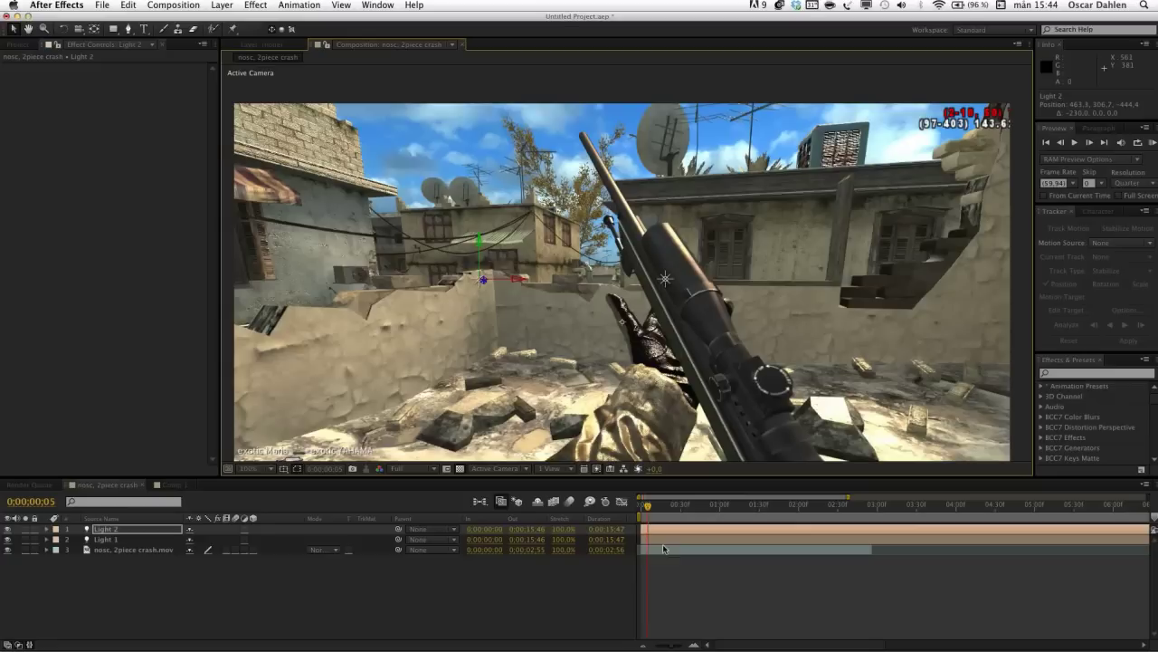
{"action": "left_click", "coordinate": [660, 528]}
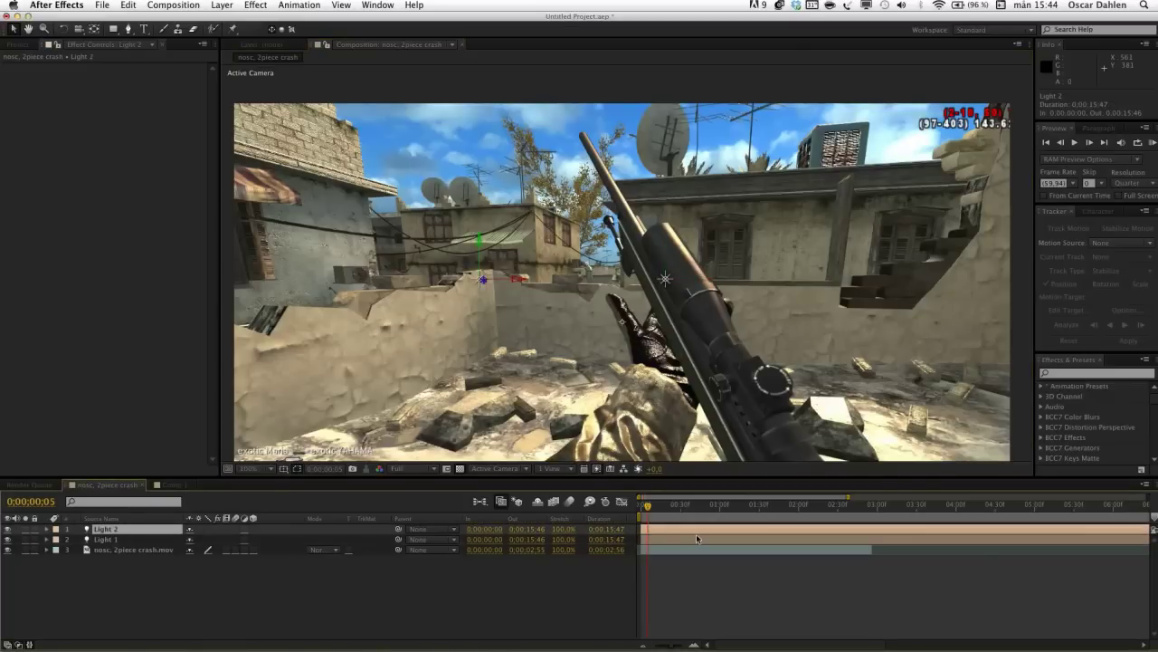
Select Light 1 and expand its Transform to show the Position values
{"action": "left_click", "coordinate": [696, 538]}
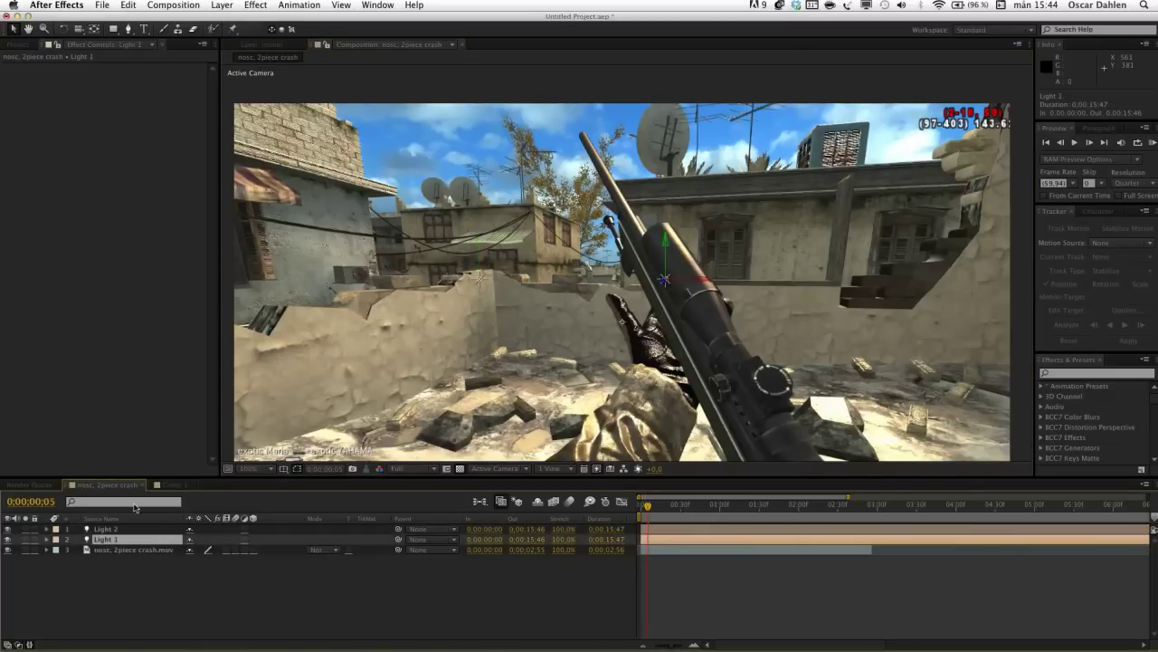
{"action": "left_click", "coordinate": [46, 538]}
{"action": "left_click", "coordinate": [58, 549]}
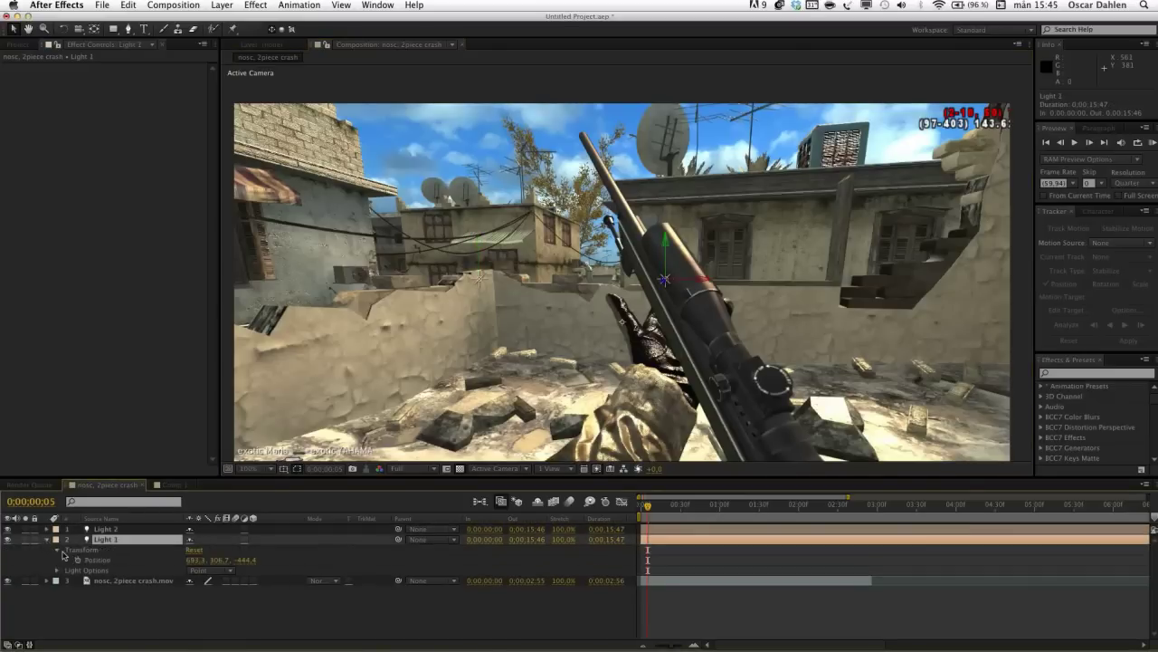
Raise Light 1 to the barrel tip and start keyframing its Position
{"action": "left_click_drag", "start_coordinate": [668, 272], "coordinate": [582, 132]}
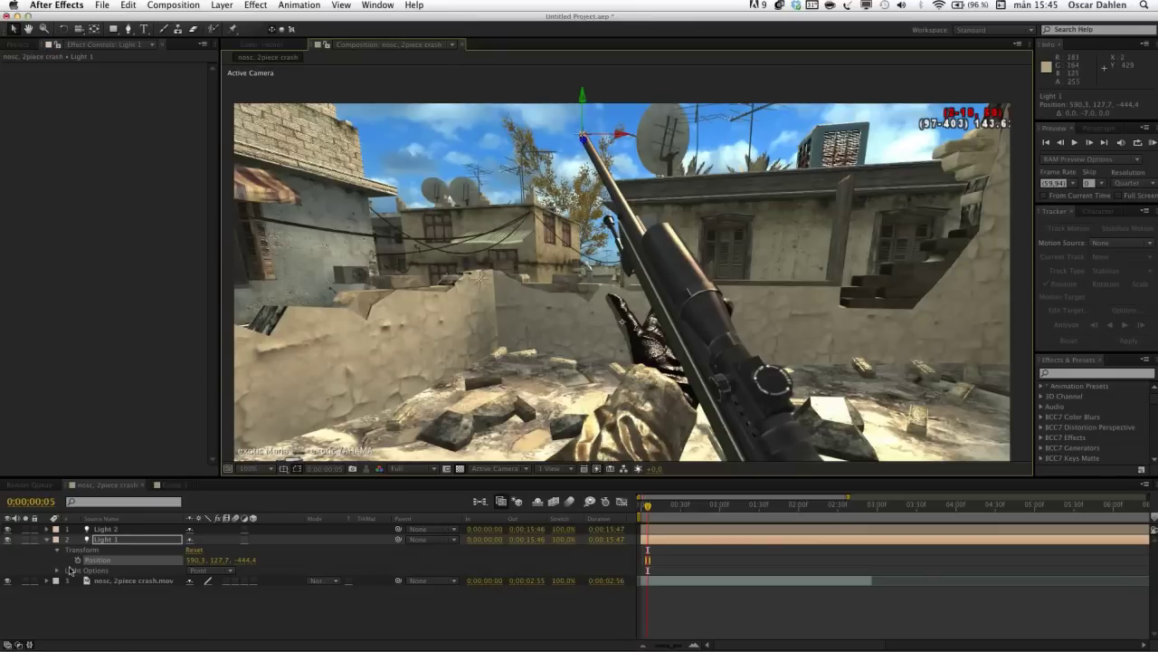
{"action": "left_click", "coordinate": [56, 549]}
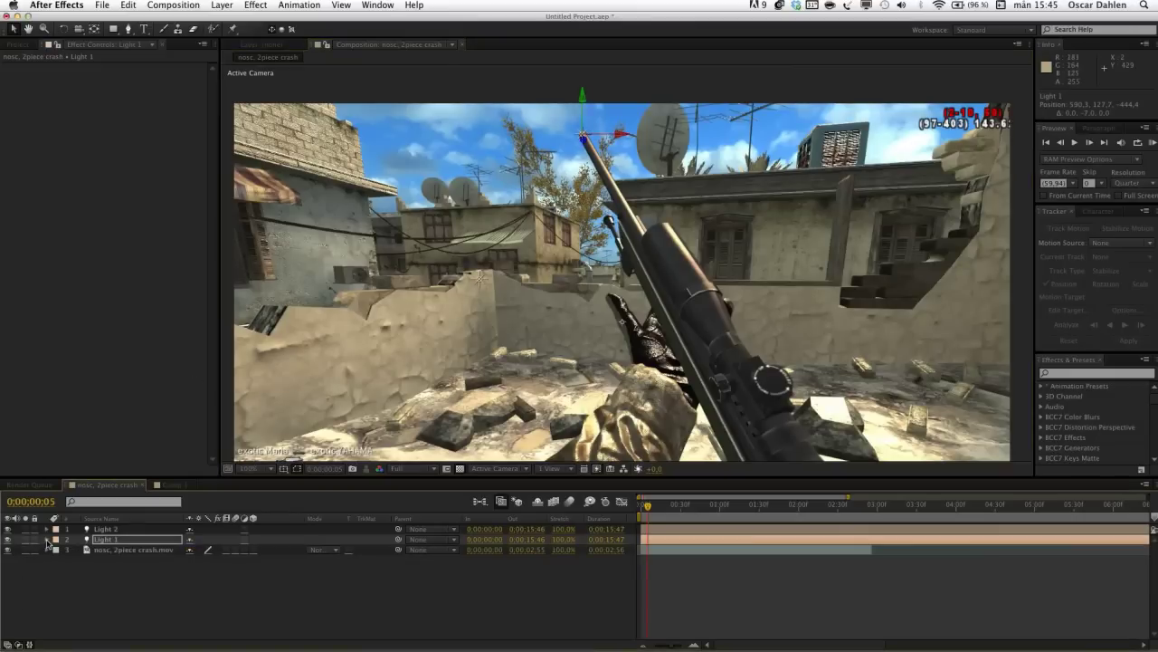
{"action": "left_click", "coordinate": [58, 550]}
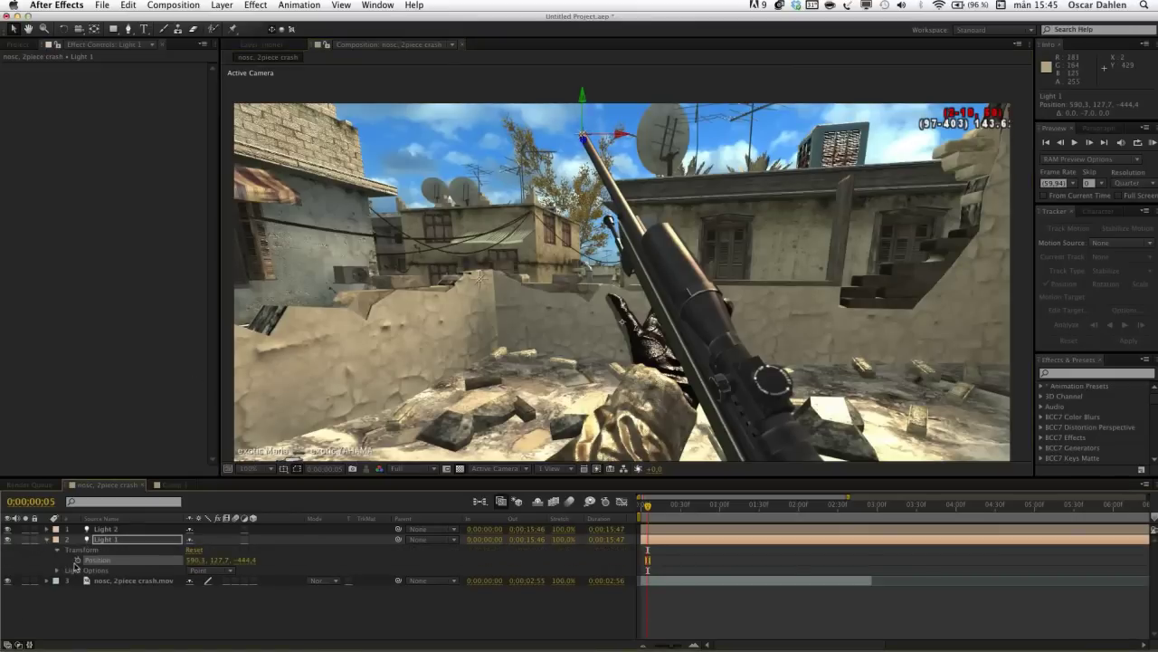
{"action": "left_click", "coordinate": [79, 560]}
{"action": "left_click_drag", "start_coordinate": [647, 508], "coordinate": [653, 512]}
{"action": "left_click", "coordinate": [672, 507]}
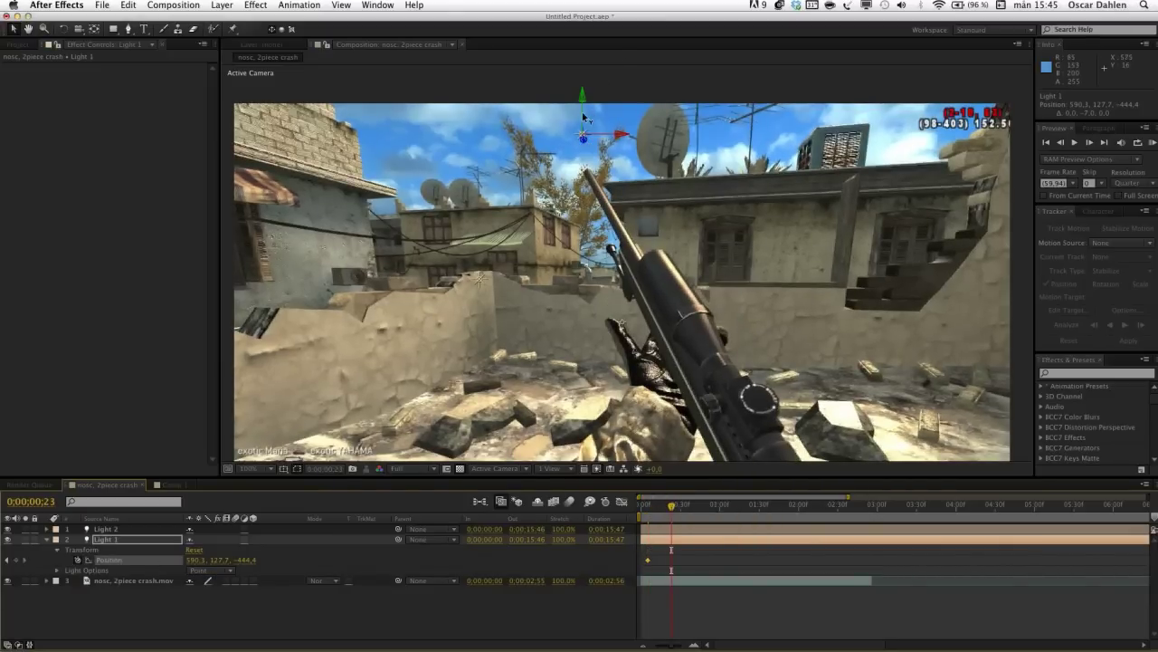
Keyframe Light 1 onto the barrel tip at 0:00:00:23, 0:00:00:52, 0:00:01:16 and 0:00:01:37
{"action": "left_click_drag", "start_coordinate": [585, 118], "coordinate": [613, 173]}
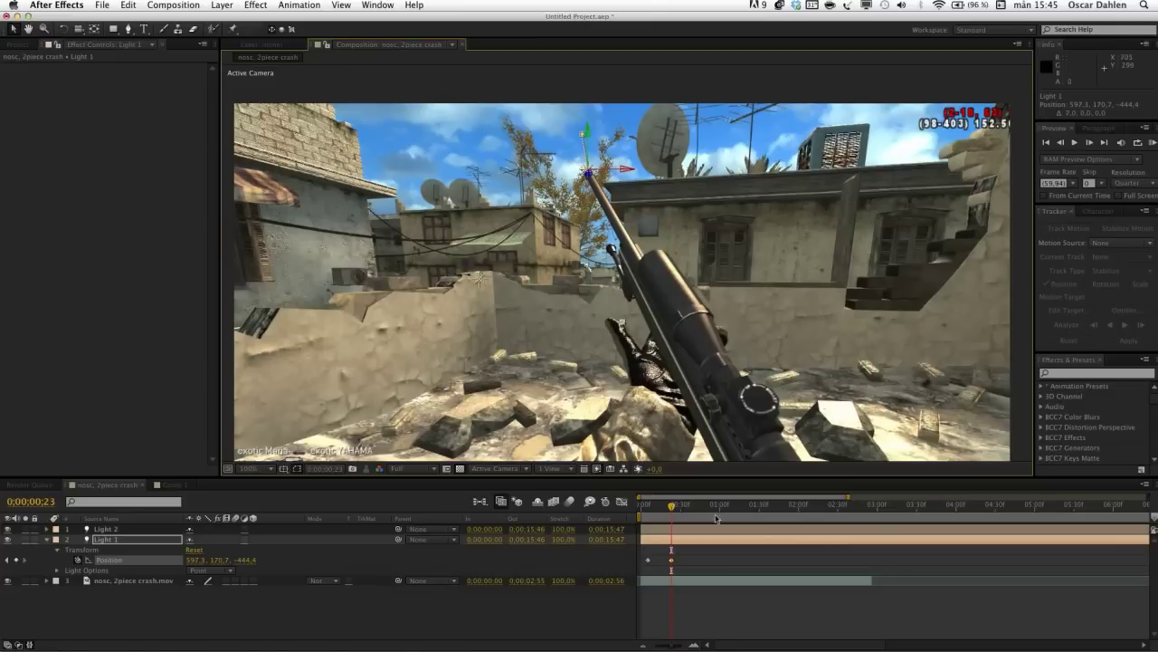
{"action": "left_click_drag", "start_coordinate": [674, 508], "coordinate": [709, 507]}
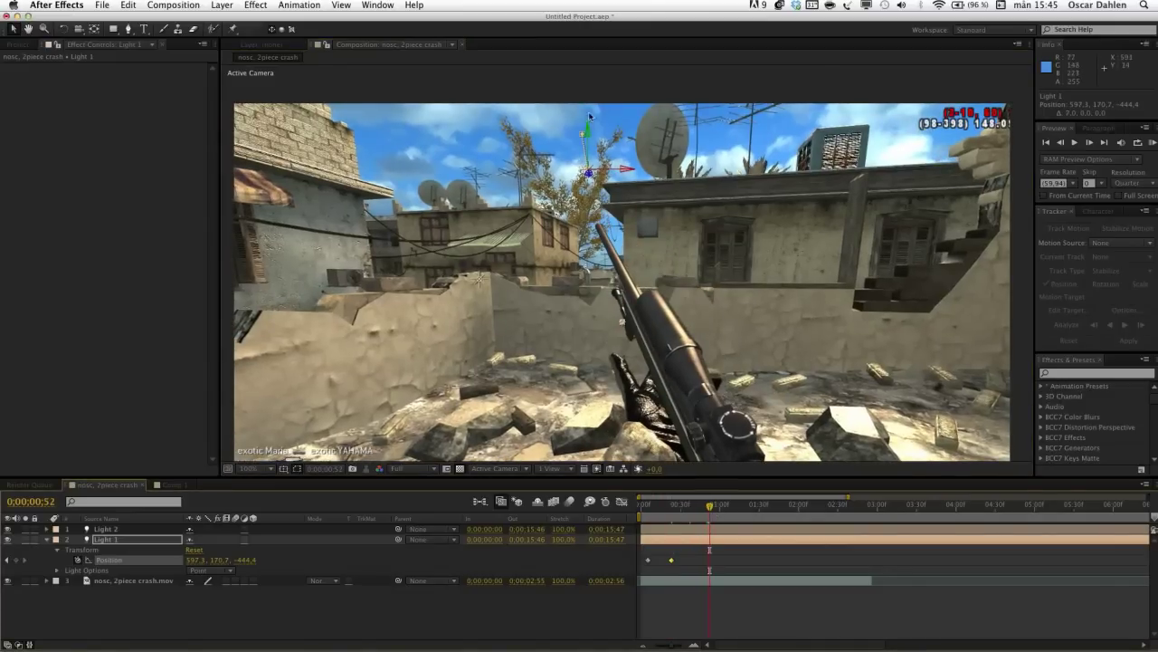
{"action": "left_click_drag", "start_coordinate": [588, 152], "coordinate": [618, 224]}
{"action": "left_click_drag", "start_coordinate": [712, 509], "coordinate": [741, 506]}
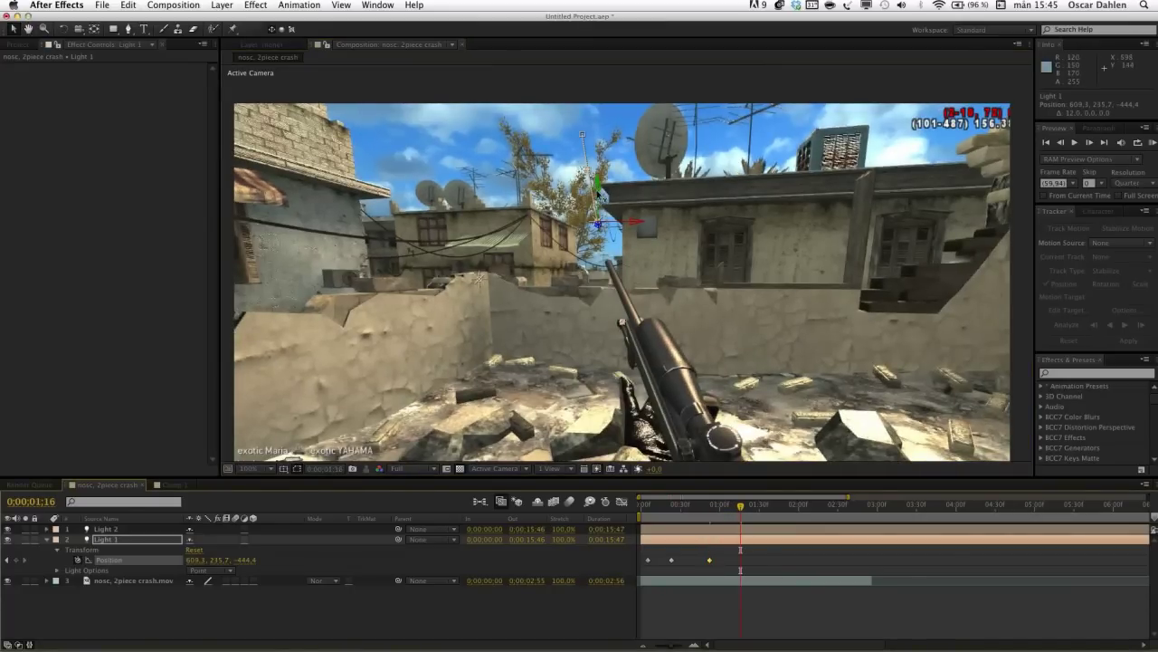
{"action": "left_click_drag", "start_coordinate": [597, 192], "coordinate": [603, 223]}
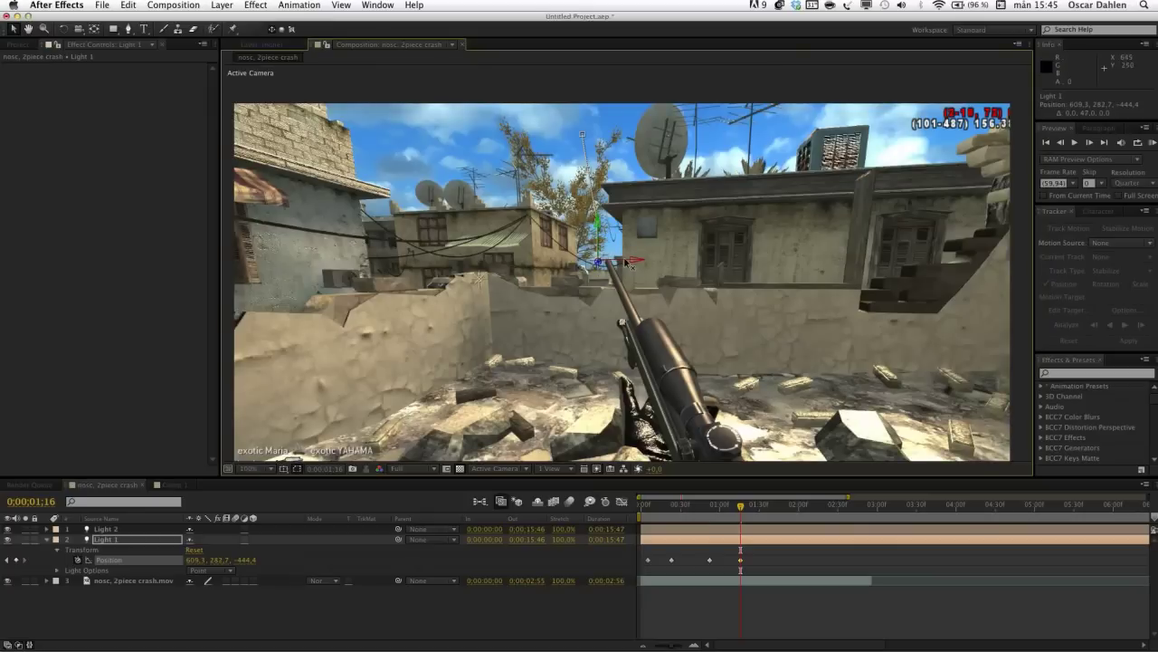
{"action": "left_click_drag", "start_coordinate": [626, 262], "coordinate": [635, 264]}
{"action": "left_click_drag", "start_coordinate": [748, 509], "coordinate": [770, 512]}
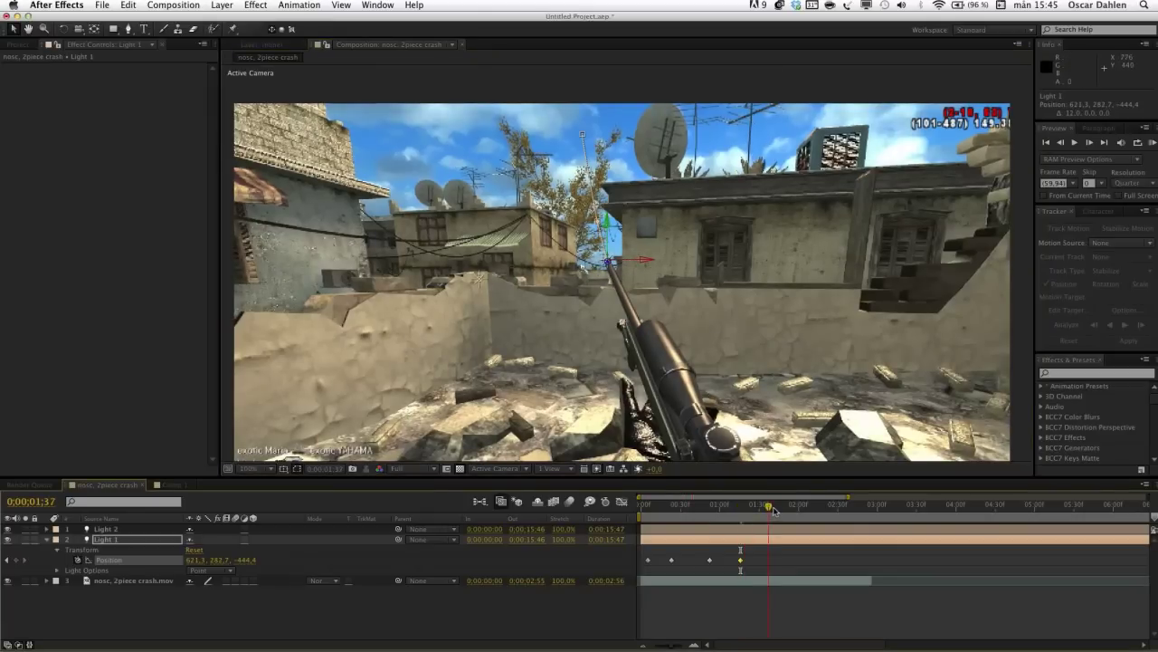
{"action": "left_click", "coordinate": [612, 246]}
{"action": "left_click_drag", "start_coordinate": [613, 247], "coordinate": [613, 273]}
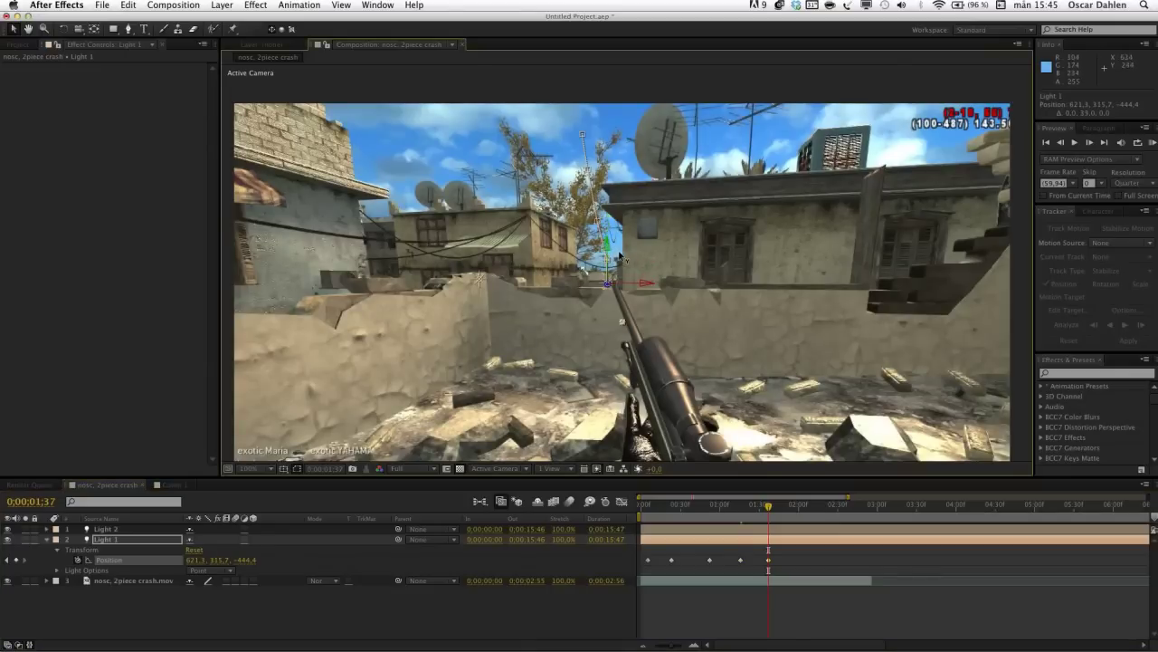
{"action": "left_click_drag", "start_coordinate": [636, 292], "coordinate": [649, 299]}
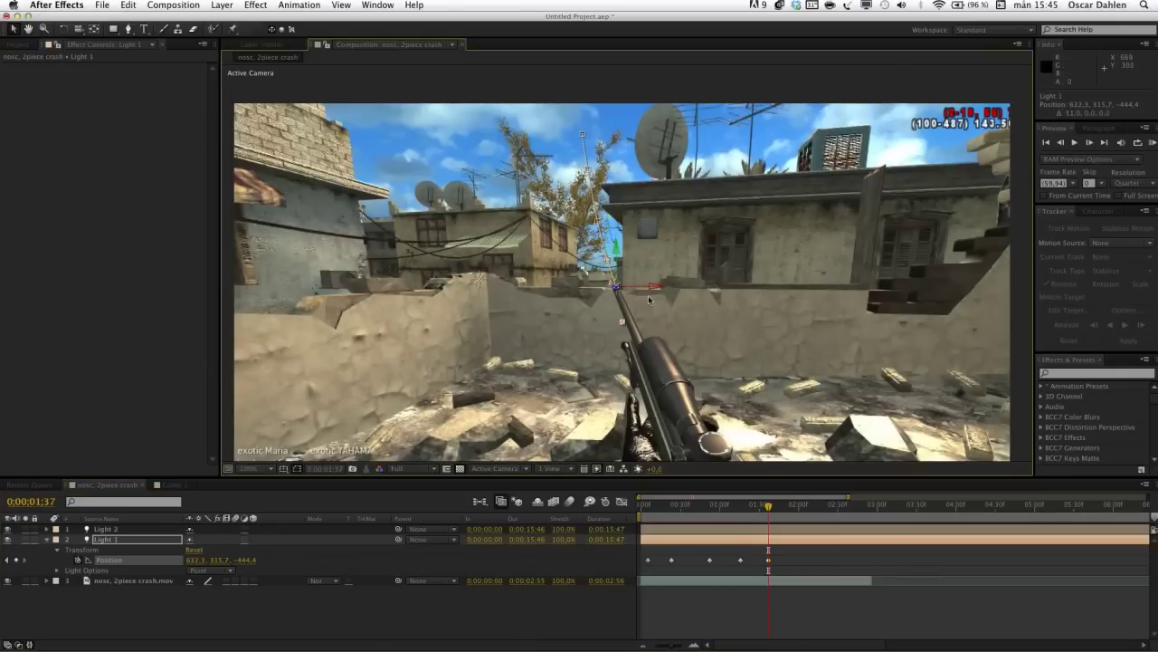
Raise Light 2 slightly, then deselect and collapse Light 1's properties
{"action": "left_click", "coordinate": [724, 530]}
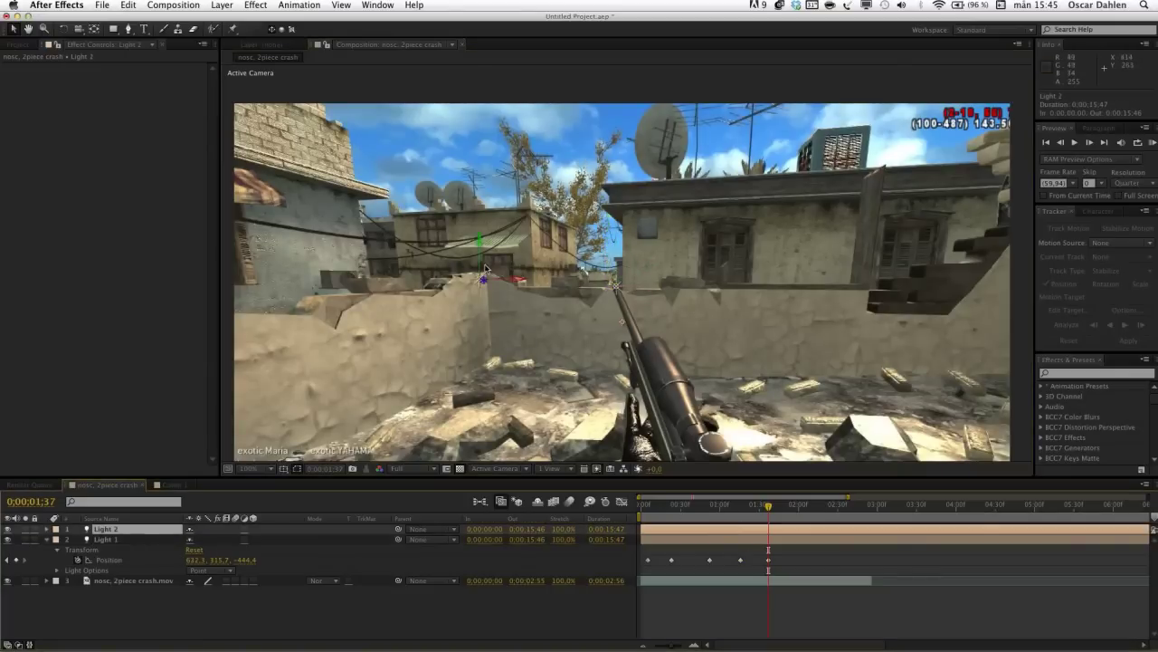
{"action": "left_click_drag", "start_coordinate": [485, 269], "coordinate": [480, 256]}
{"action": "left_click", "coordinate": [818, 574]}
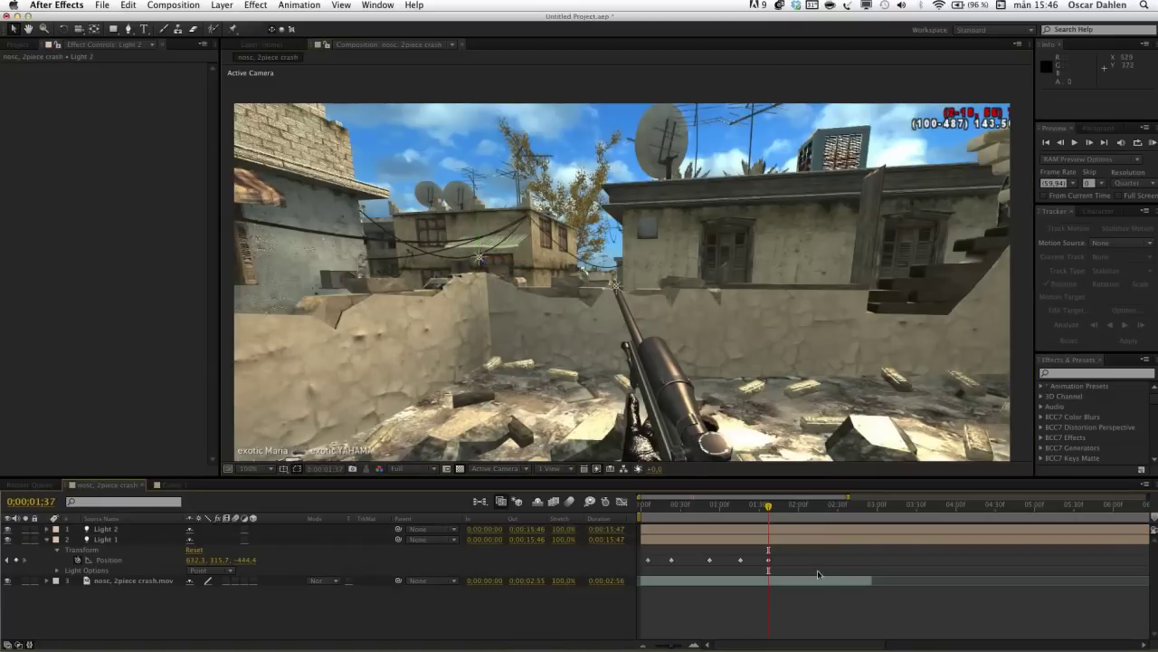
{"action": "left_click", "coordinate": [46, 540]}
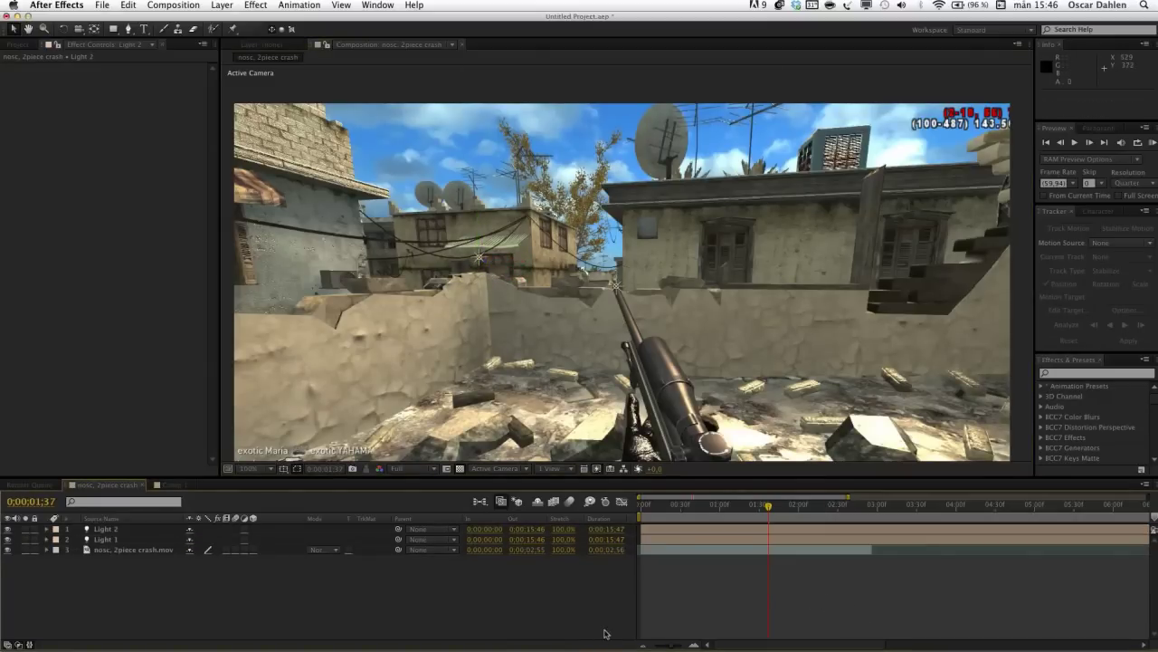
Create a new white solid layer, White Solid 3, via Layer > New > Solid
{"action": "left_click", "coordinate": [222, 4]}
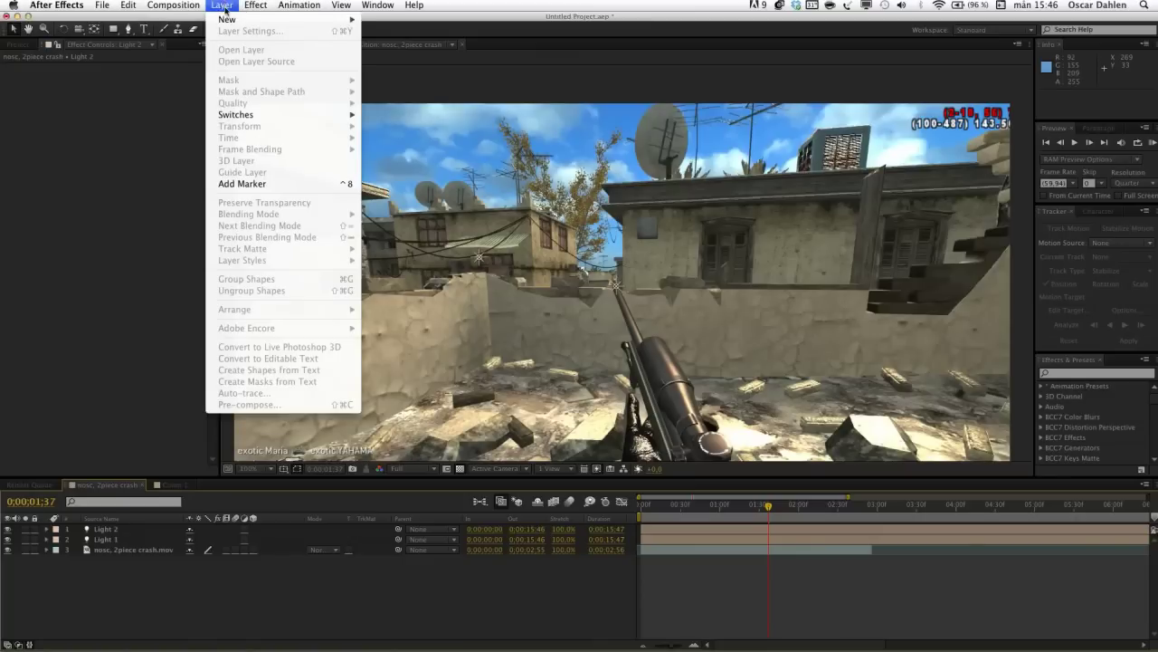
{"action": "mouse_move", "coordinate": [224, 18]}
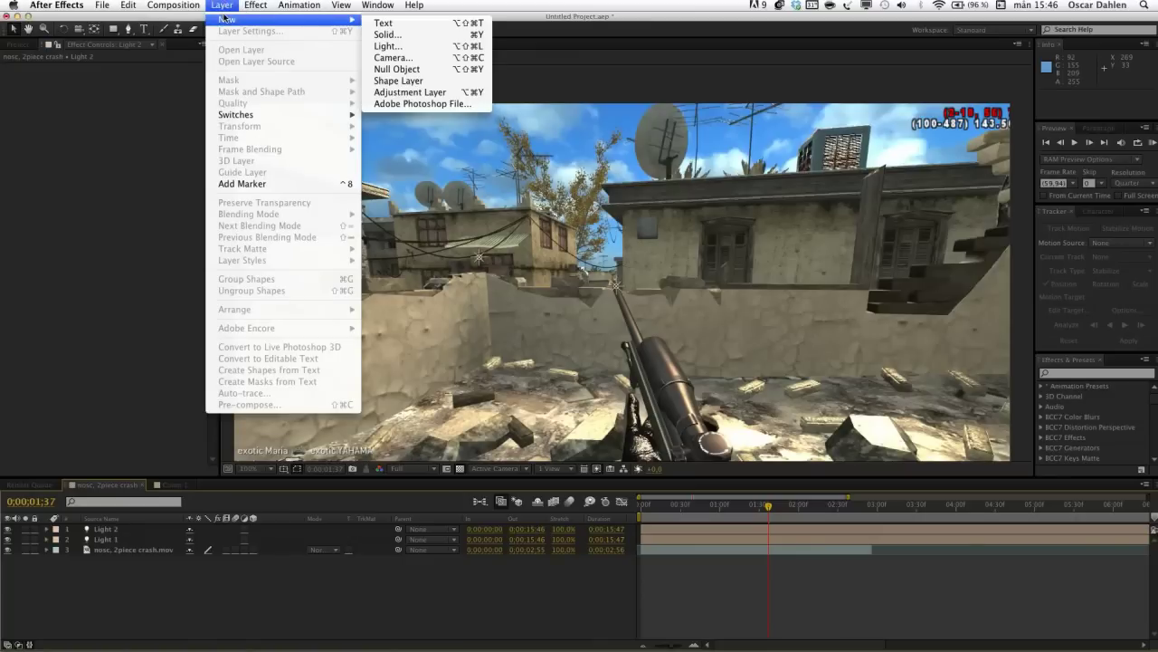
{"action": "left_click", "coordinate": [421, 36]}
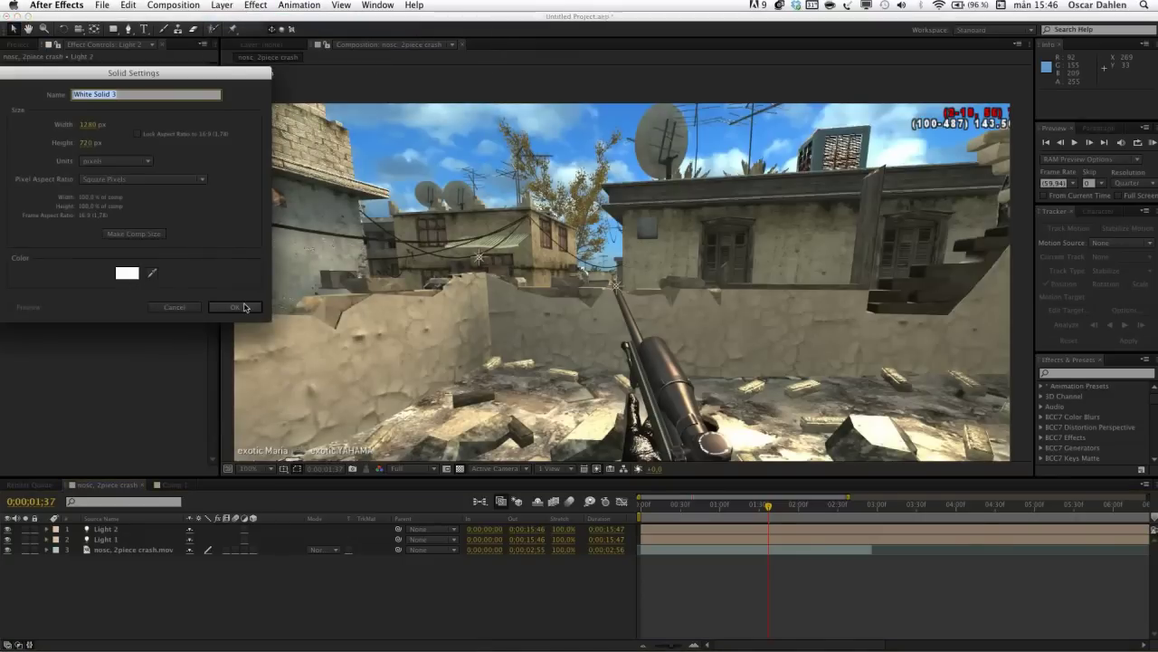
{"action": "left_click", "coordinate": [235, 307]}
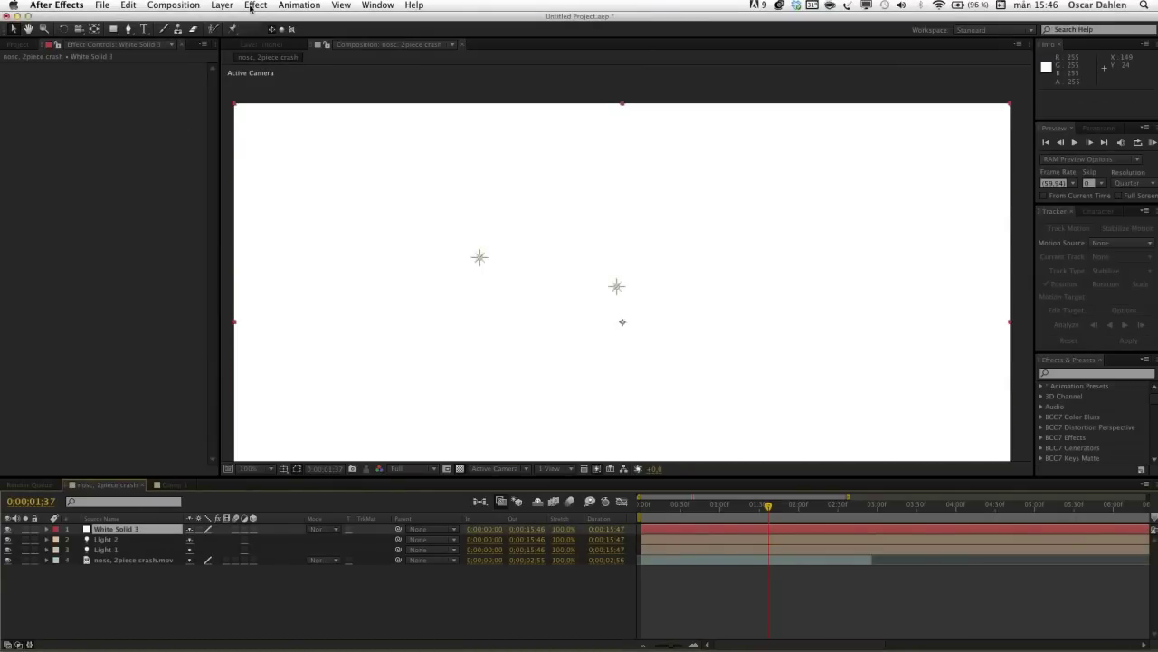
Apply Effect > Rowbyte > Plexus to White Solid 3
{"action": "left_click", "coordinate": [251, 5]}
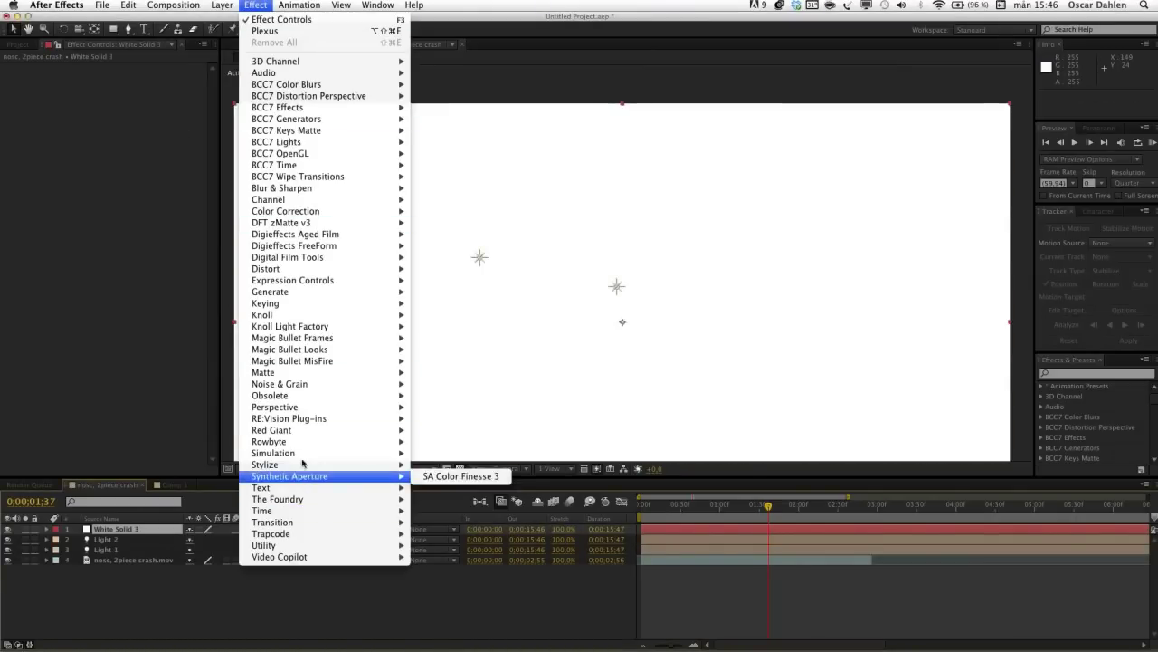
{"action": "left_click", "coordinate": [433, 444]}
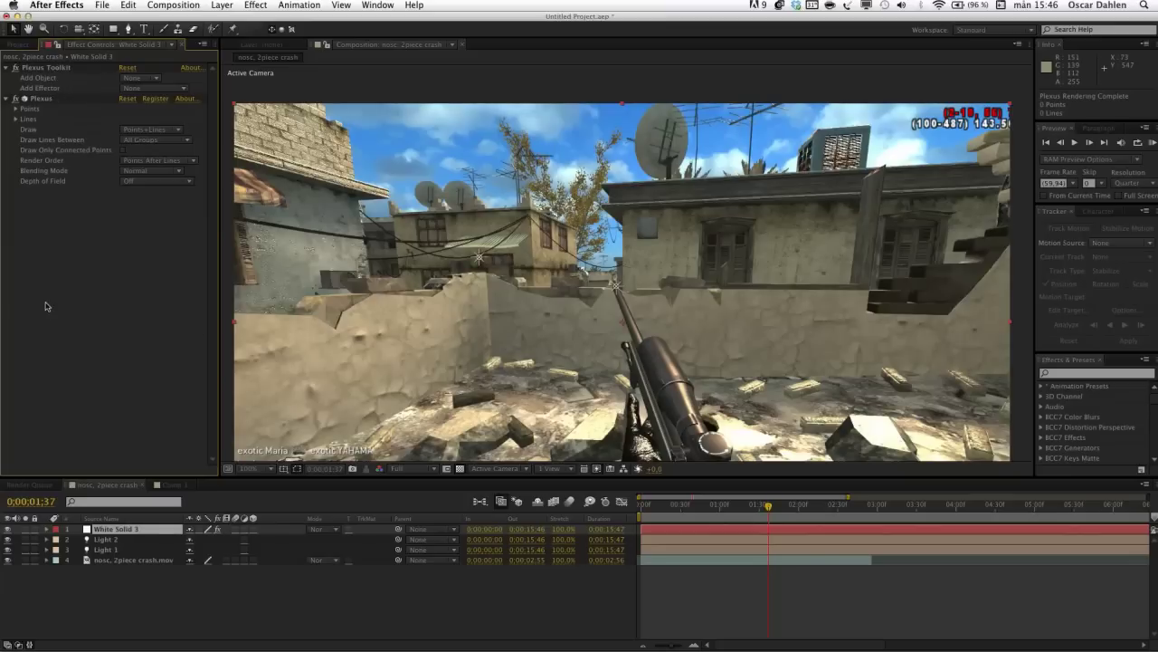
{"action": "left_click", "coordinate": [63, 70]}
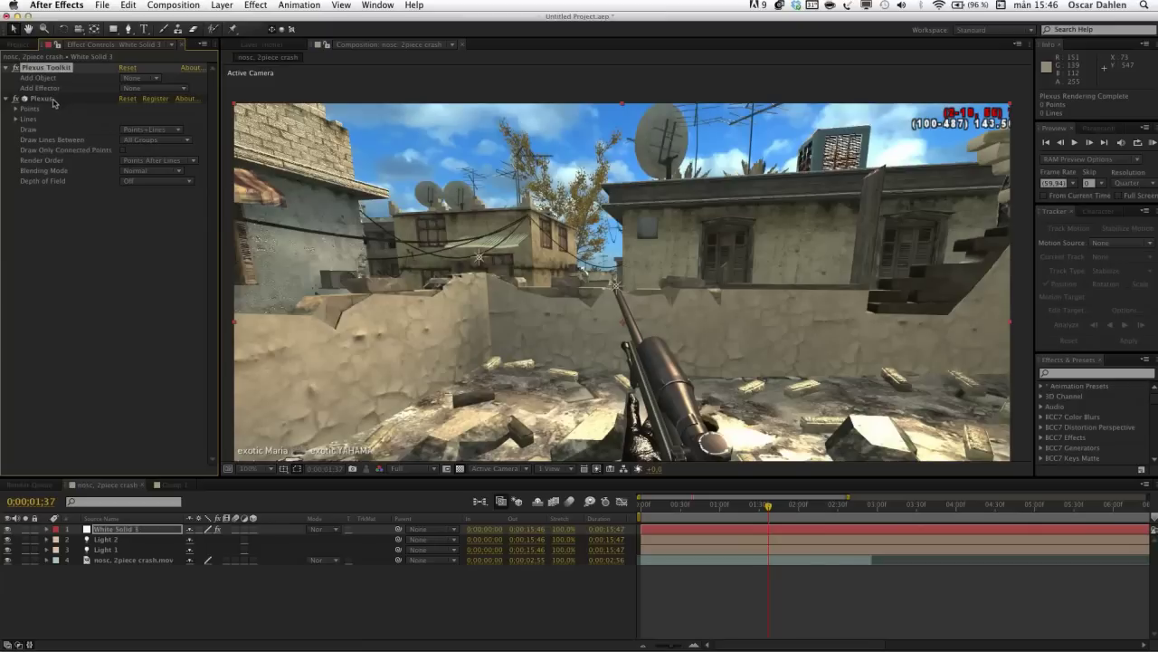
{"action": "left_click", "coordinate": [51, 101]}
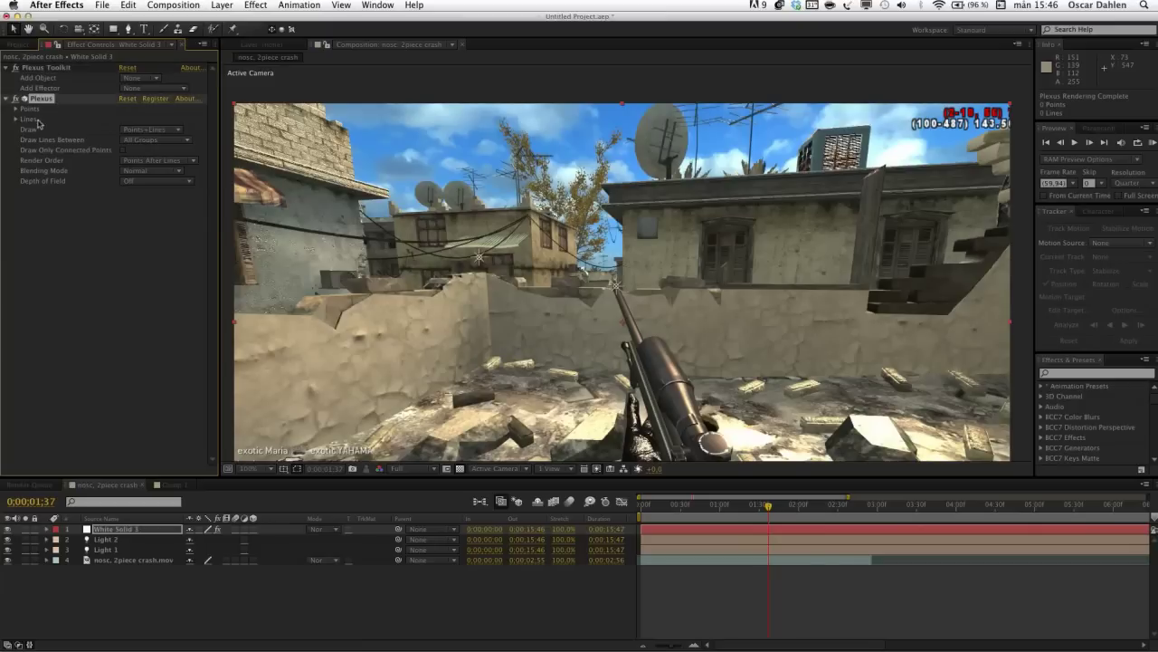
Add a Plexus Lights Object through Add Object > Lights, turning both lights into points
{"action": "left_click", "coordinate": [51, 69]}
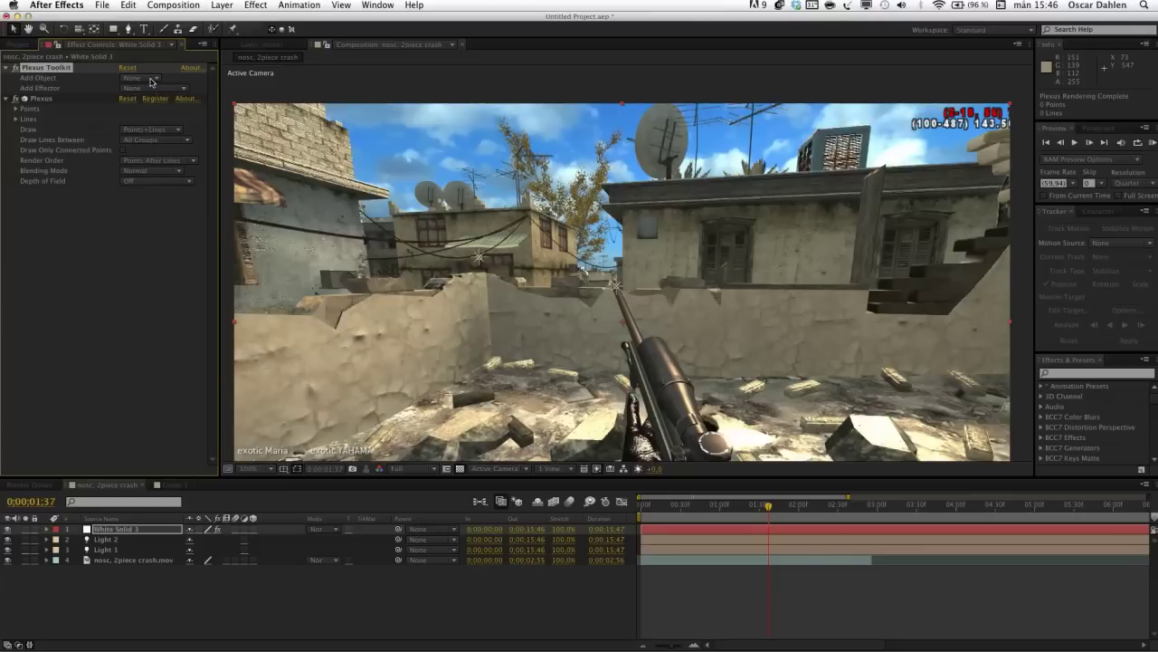
{"action": "left_click", "coordinate": [151, 79]}
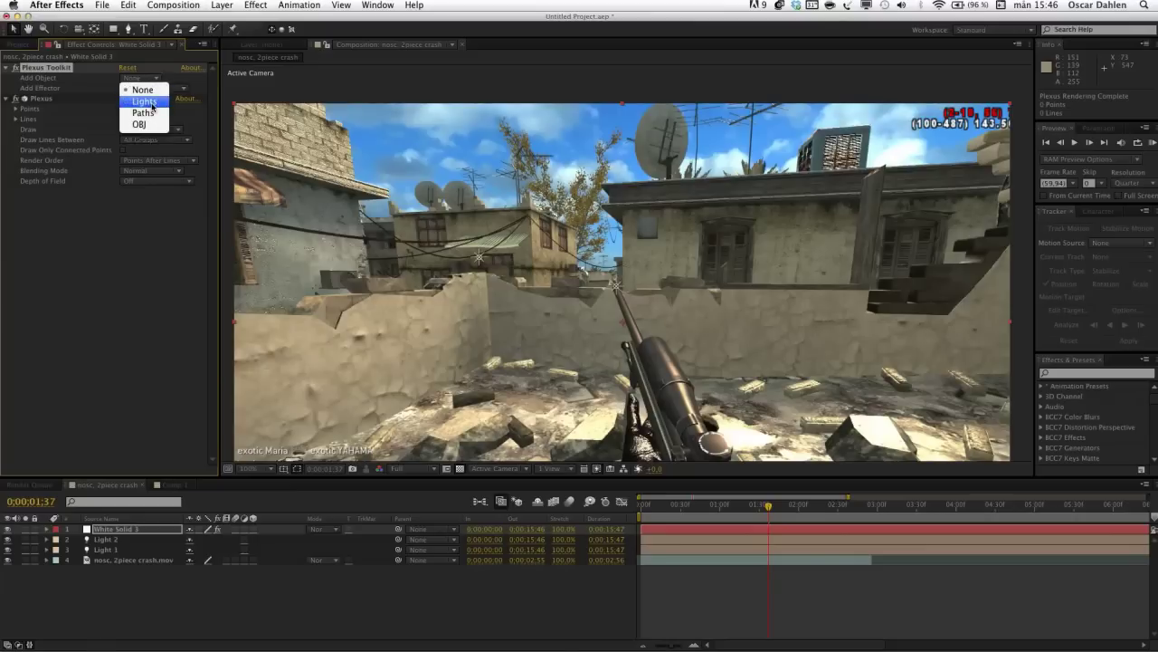
{"action": "left_click", "coordinate": [152, 105]}
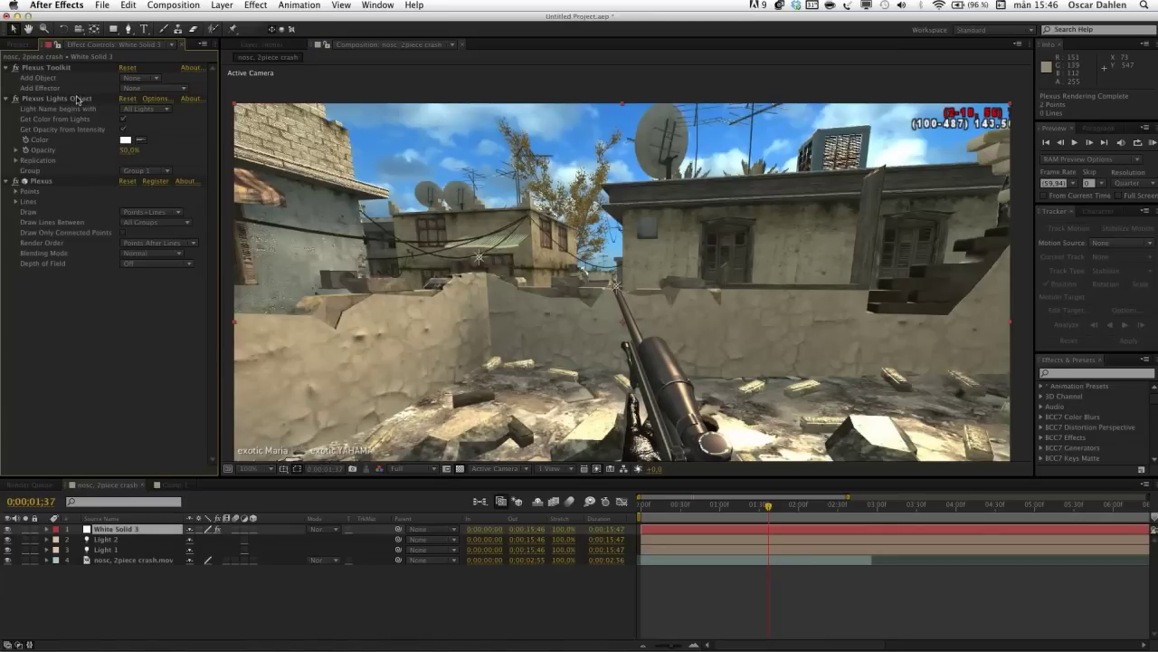
{"action": "left_click", "coordinate": [78, 100]}
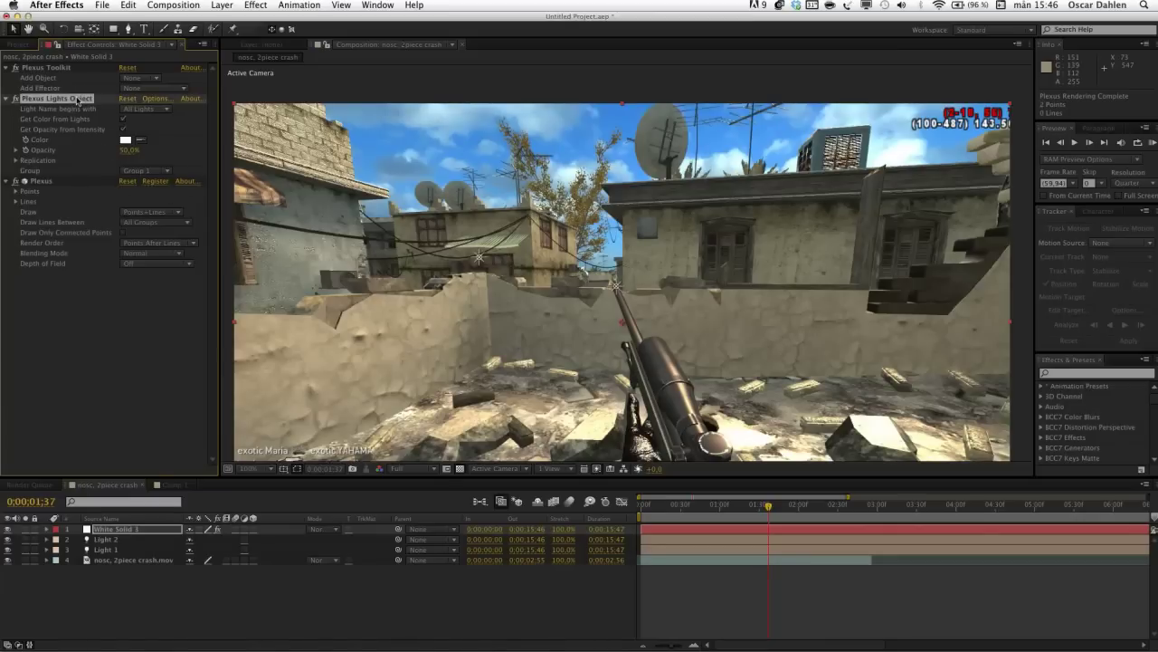
{"action": "left_click", "coordinate": [50, 182]}
{"action": "left_click", "coordinate": [14, 191]}
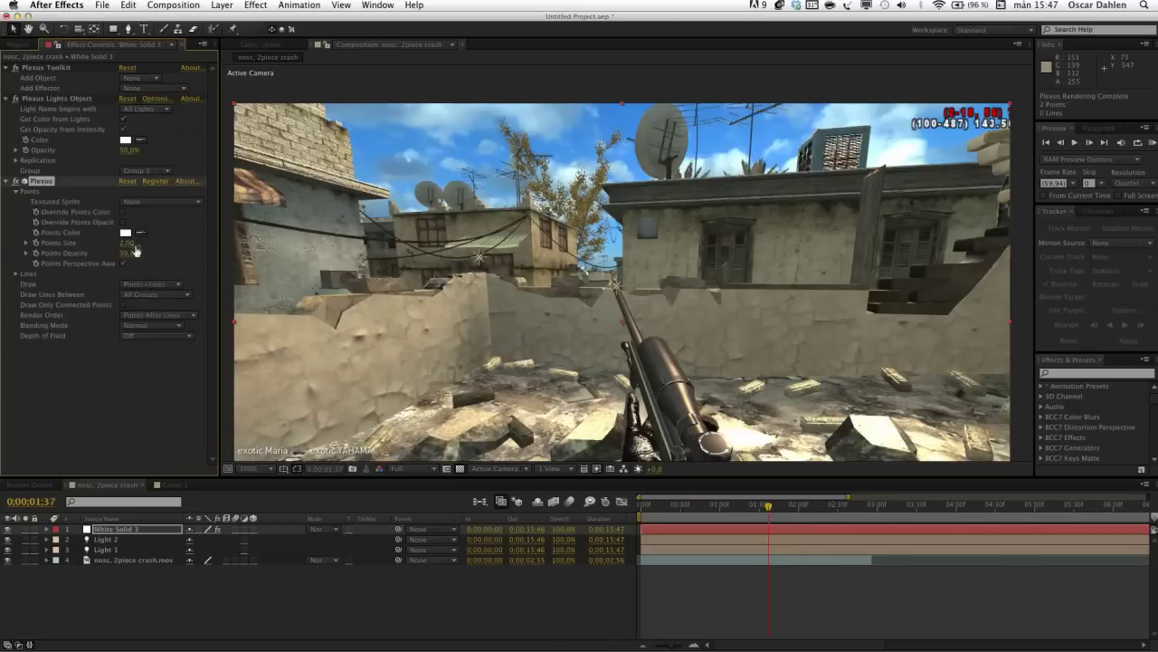
Enlarge the Plexus Points Size to 12.80
{"action": "left_click_drag", "start_coordinate": [133, 246], "coordinate": [232, 246]}
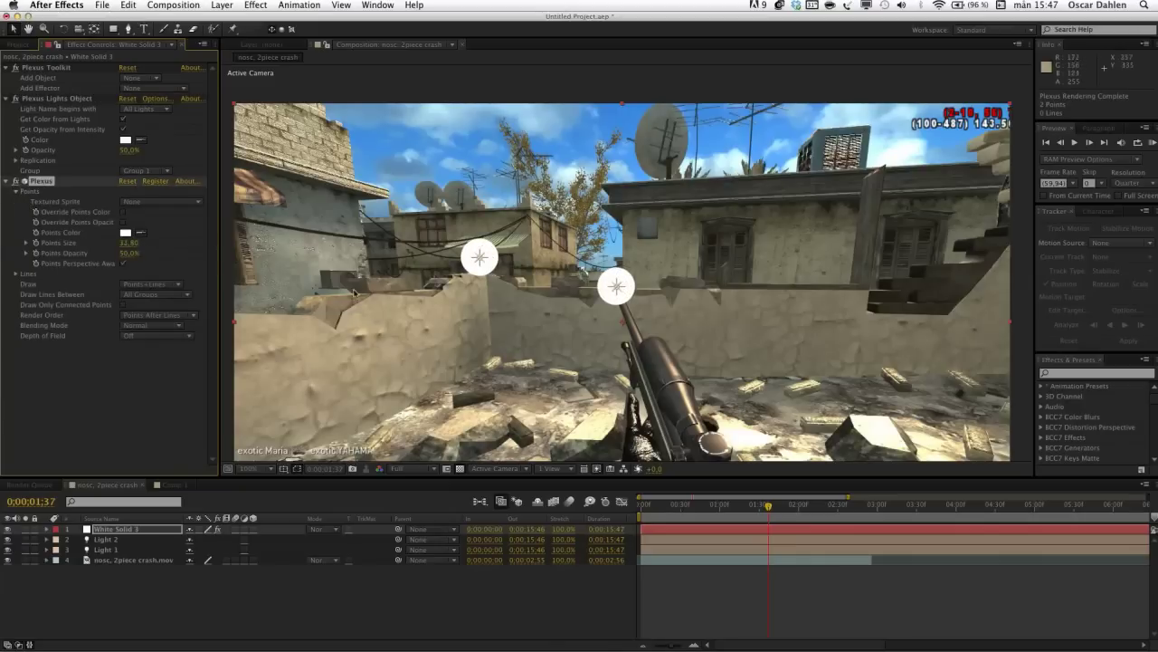
{"action": "left_click", "coordinate": [15, 191]}
{"action": "left_click", "coordinate": [15, 191]}
Set Lines Maximum Distance to 373 and Line Thickness to 7.00
{"action": "left_click", "coordinate": [16, 273]}
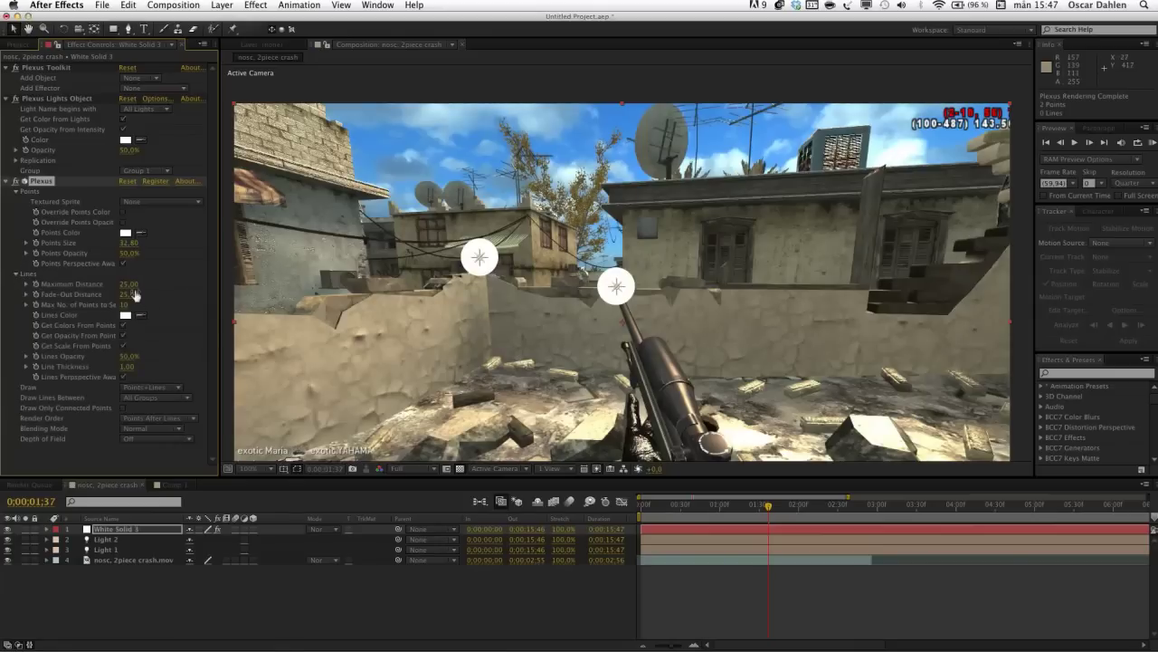
{"action": "left_click", "coordinate": [164, 296]}
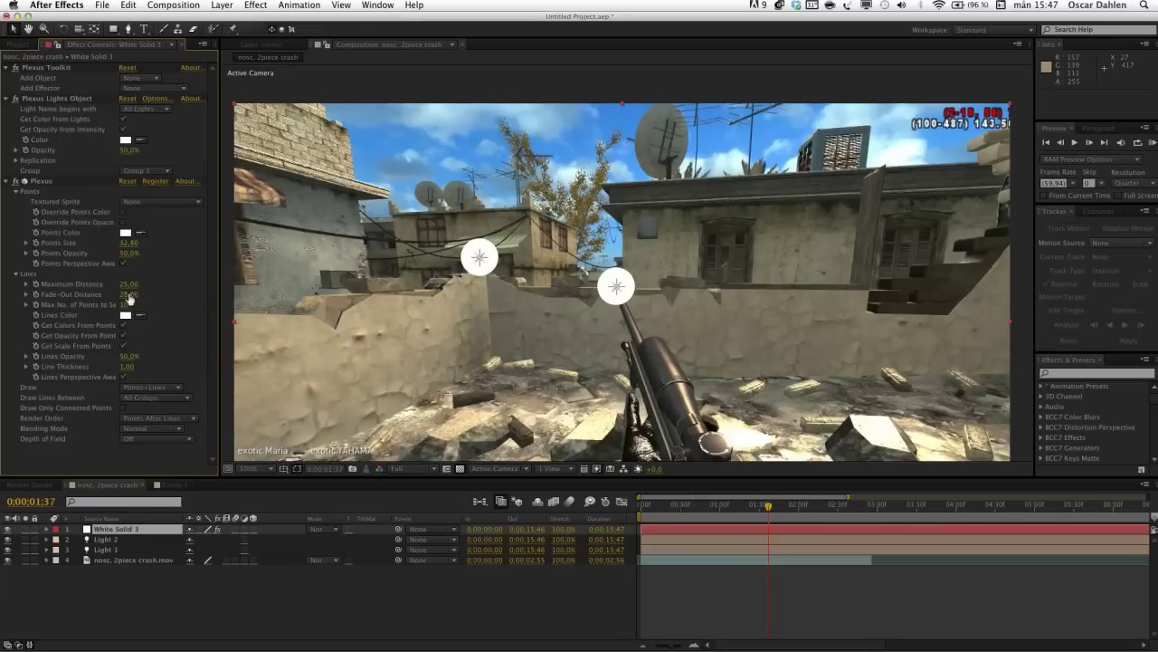
{"action": "left_click_drag", "start_coordinate": [132, 284], "coordinate": [280, 300]}
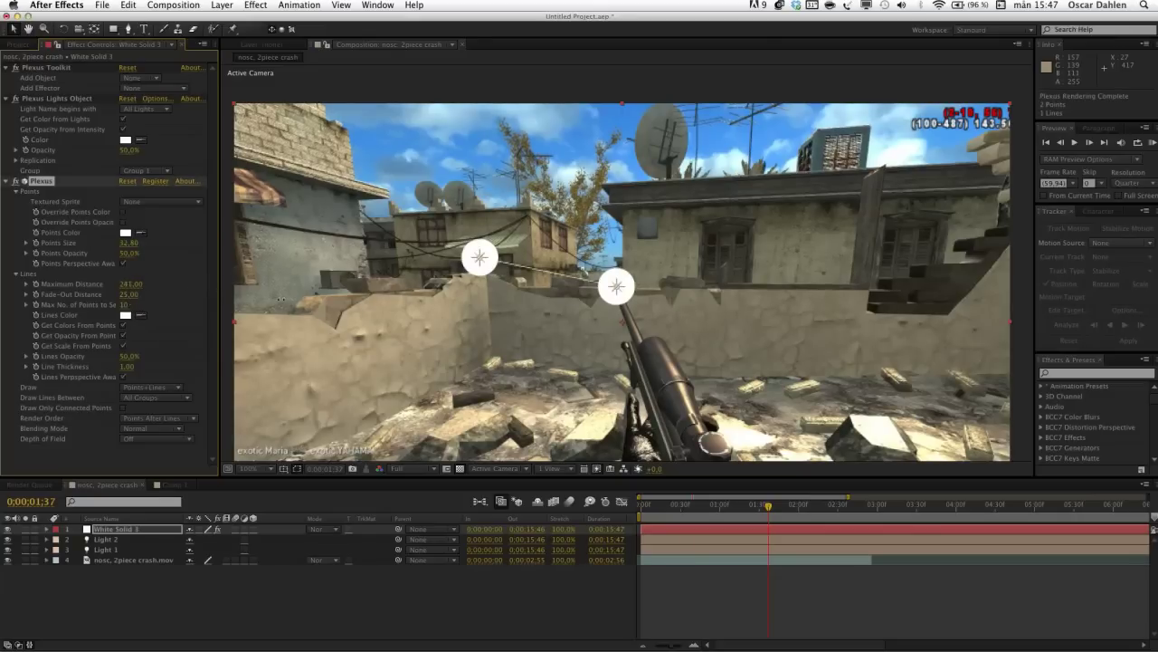
{"action": "left_click_drag", "start_coordinate": [359, 308], "coordinate": [717, 352]}
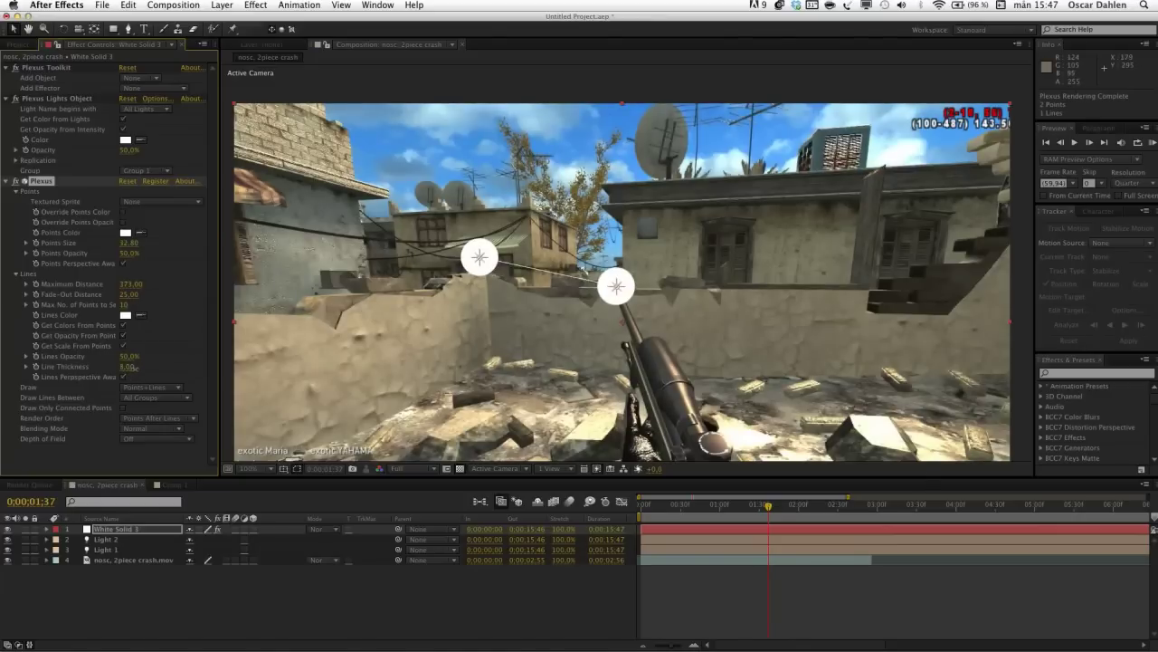
{"action": "left_click_drag", "start_coordinate": [133, 366], "coordinate": [133, 369]}
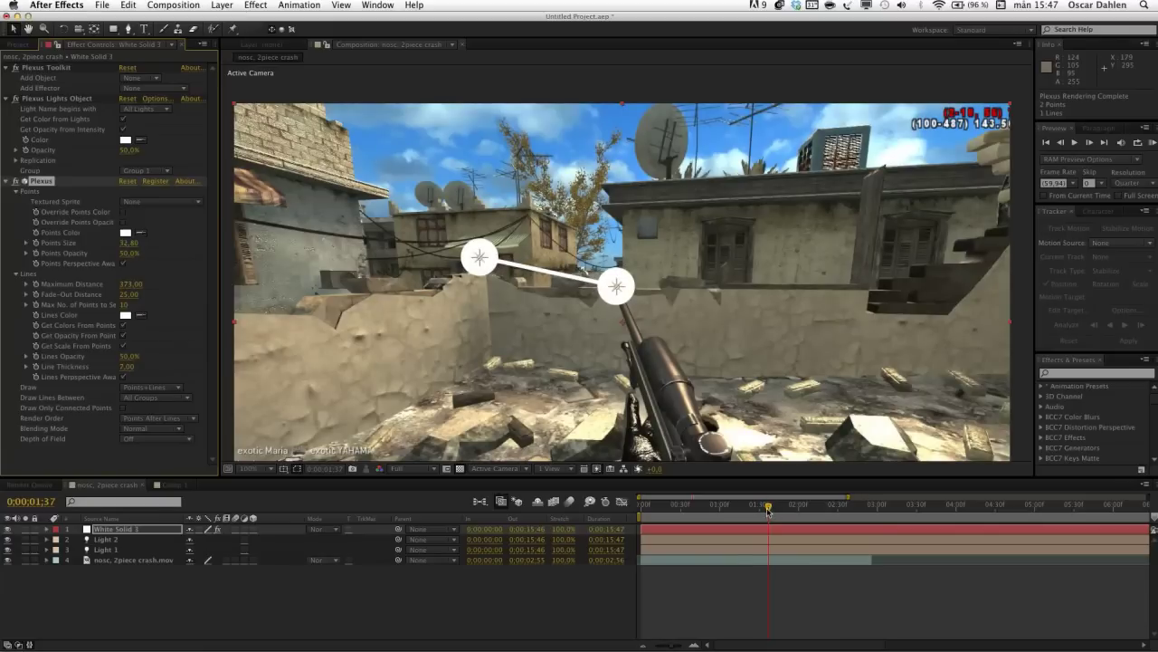
{"action": "left_click_drag", "start_coordinate": [768, 510], "coordinate": [700, 514]}
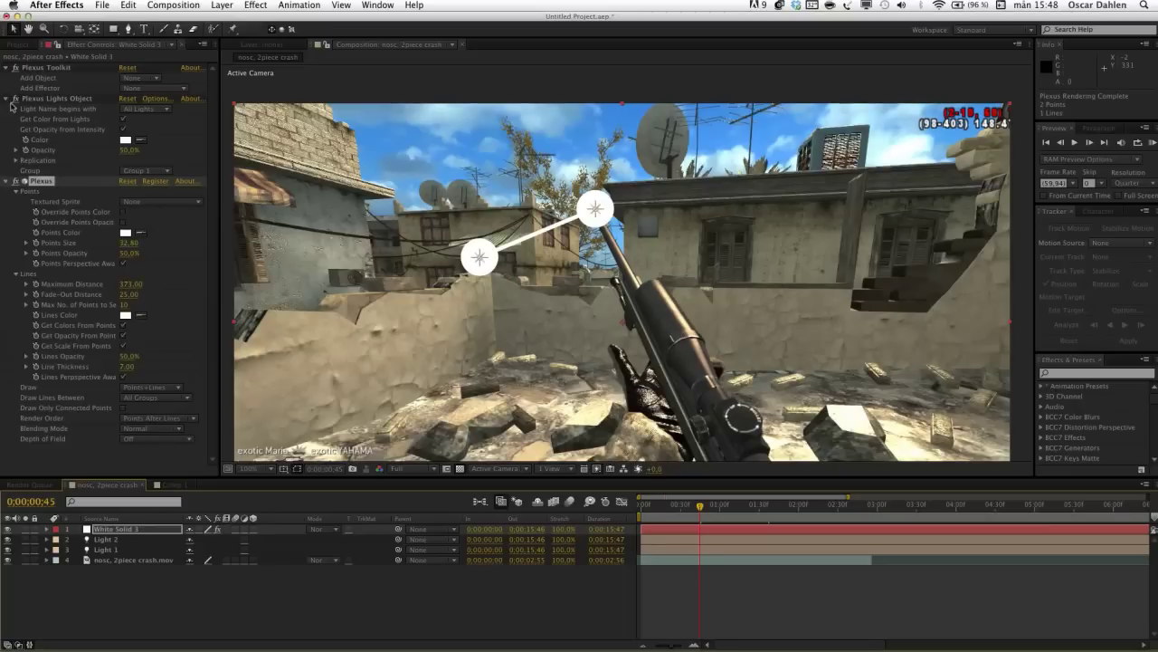
Set the Plexus Lights Object's Total No. Copies to 2
{"action": "left_click", "coordinate": [64, 101]}
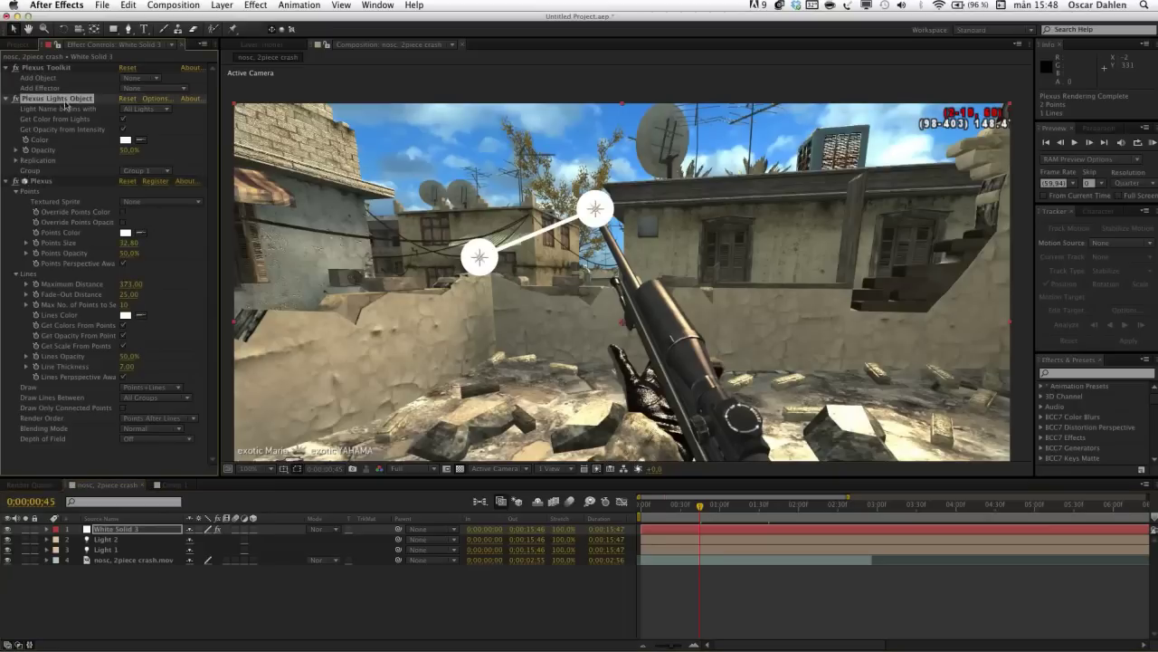
{"action": "left_click", "coordinate": [16, 160]}
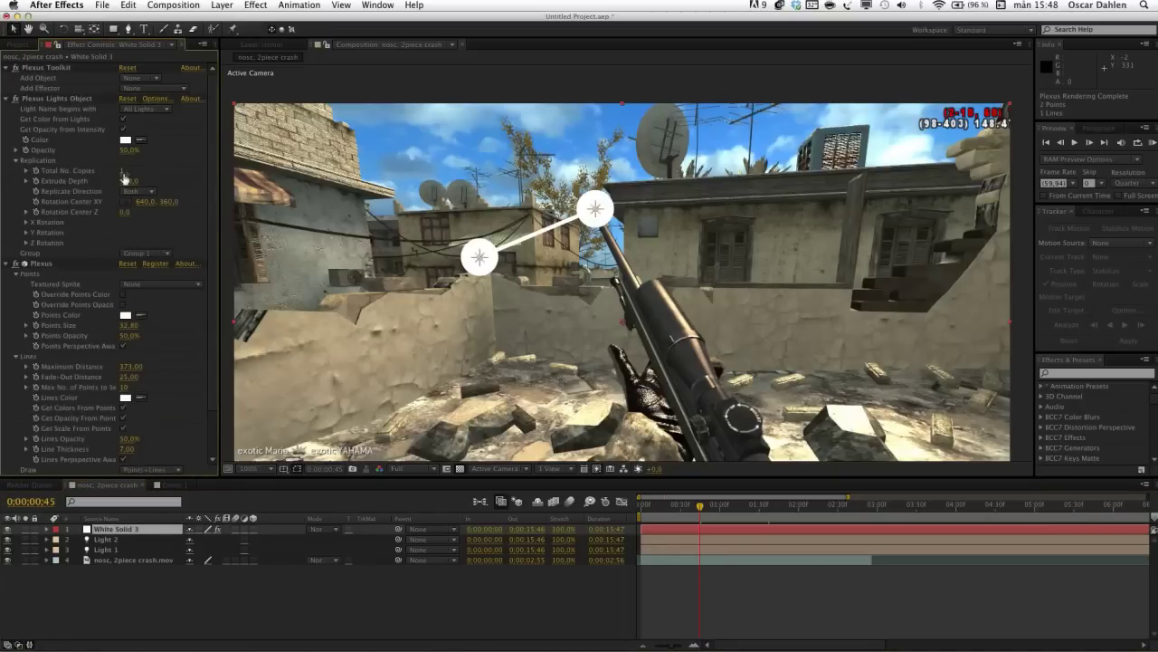
{"action": "left_click", "coordinate": [123, 171]}
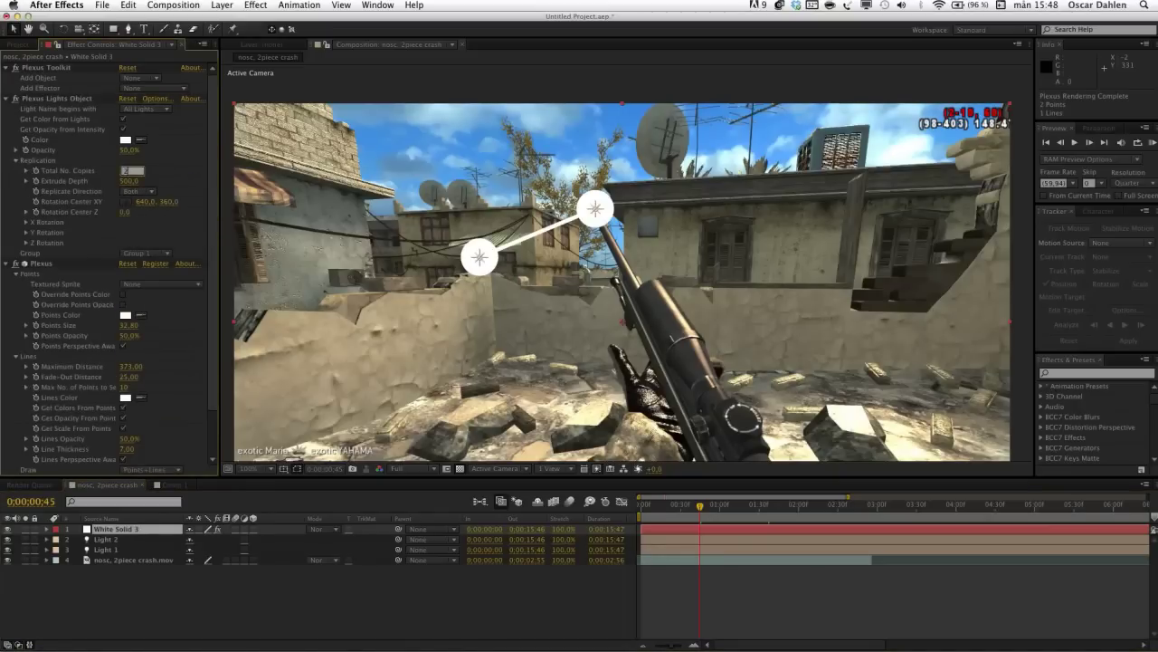
{"action": "type", "text": "2"}
{"action": "key", "text": "Return"}
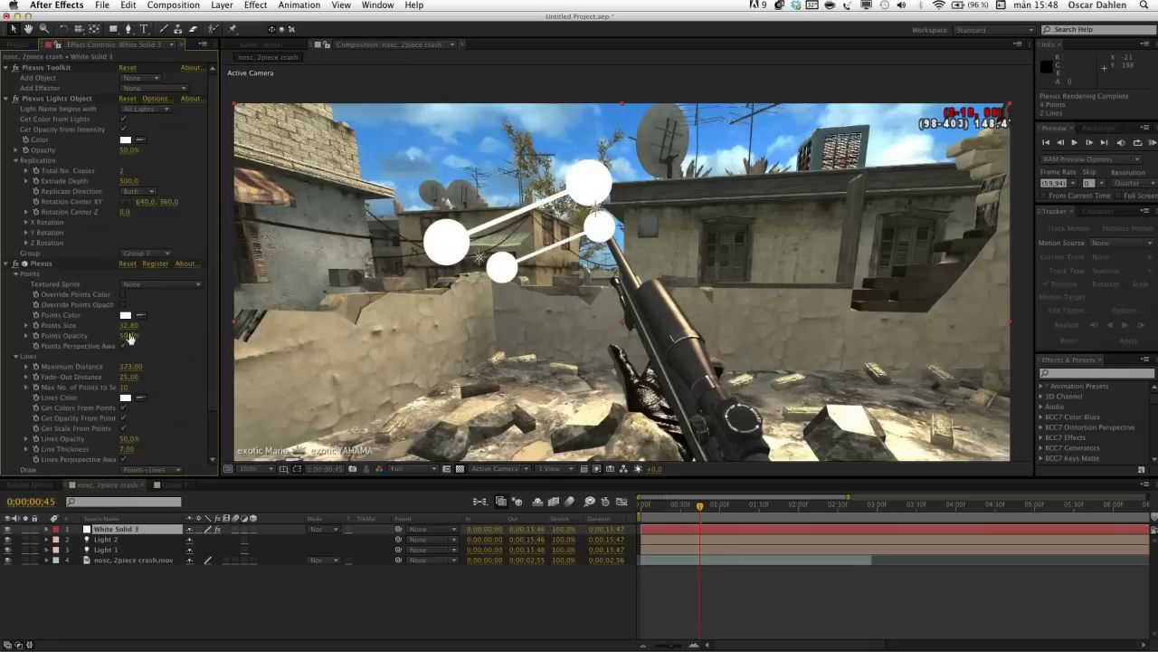
Shrink Points Size to 22.50 and thin Line Thickness to 4.00
{"action": "left_click_drag", "start_coordinate": [127, 325], "coordinate": [74, 339]}
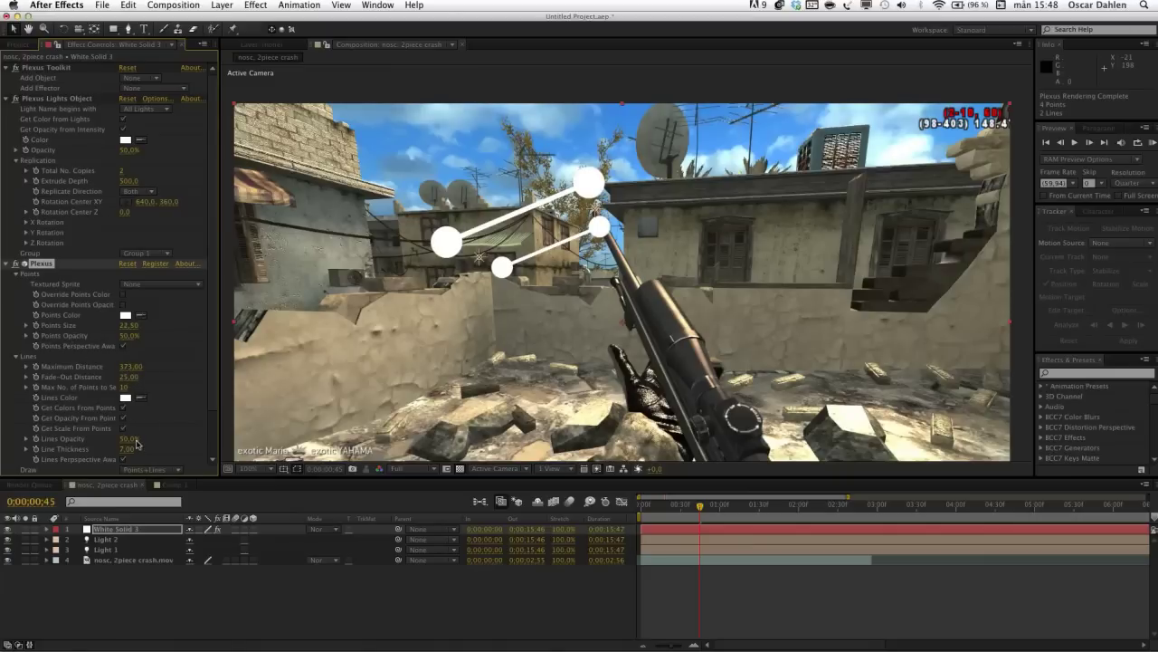
{"action": "left_click_drag", "start_coordinate": [127, 449], "coordinate": [128, 452]}
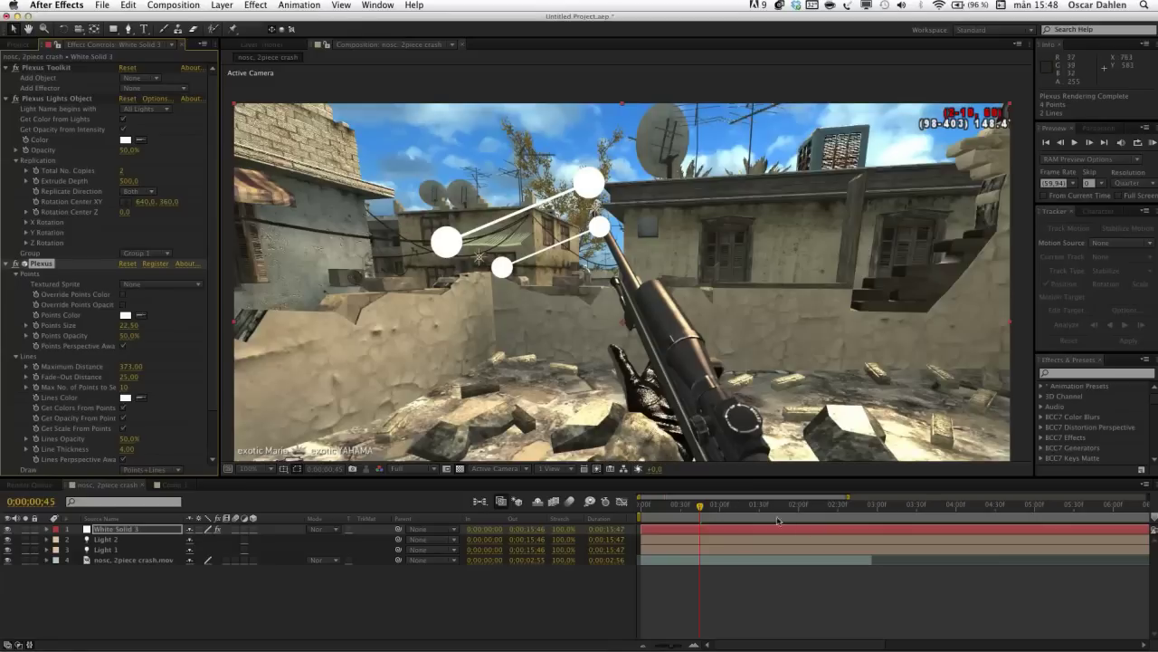
{"action": "left_click_drag", "start_coordinate": [680, 510], "coordinate": [646, 509]}
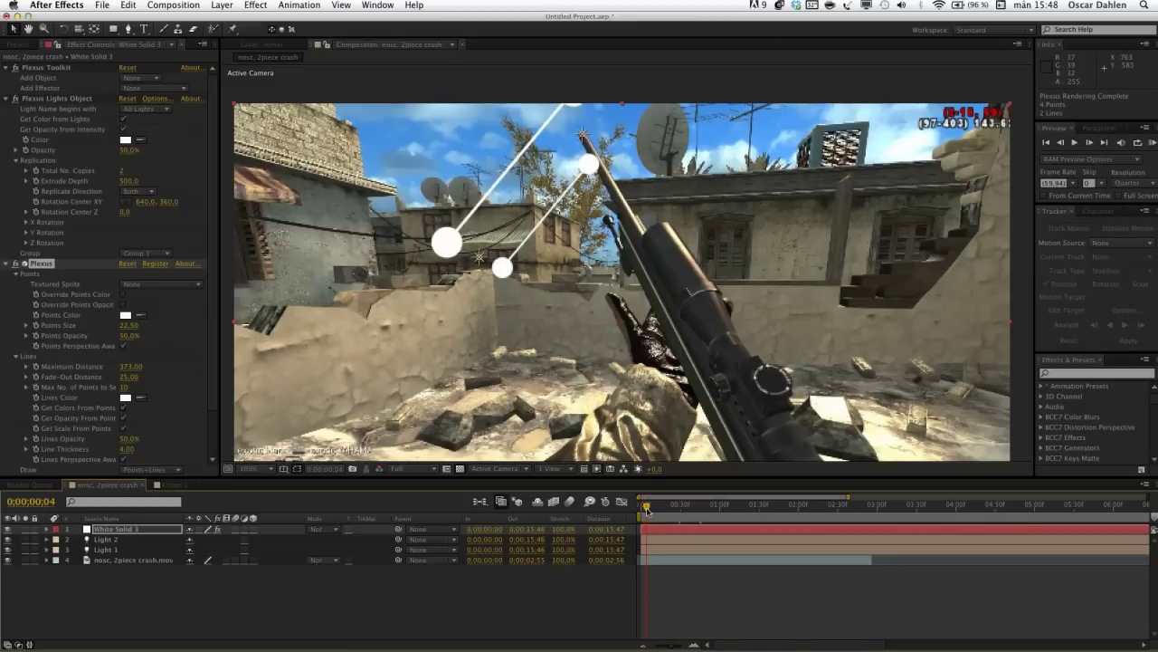
Drag the light copies' Extrude Depth from 500 down to 9.0, leaving two joined points
{"action": "left_click", "coordinate": [34, 181]}
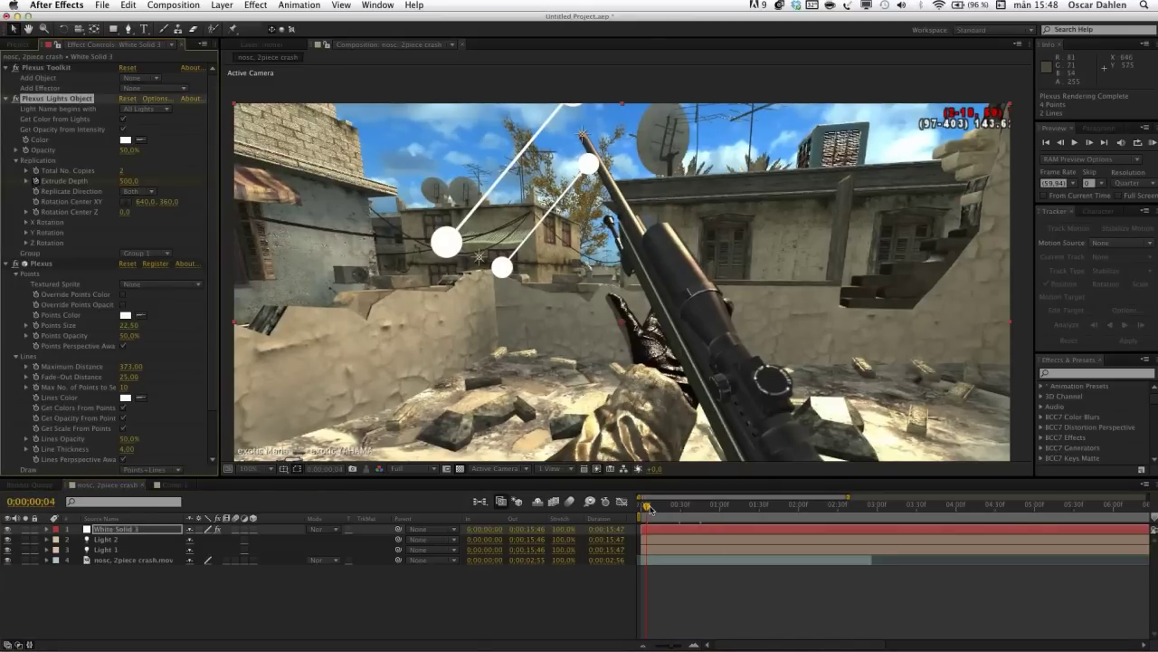
{"action": "left_click", "coordinate": [660, 505]}
{"action": "left_click_drag", "start_coordinate": [670, 510], "coordinate": [685, 507]}
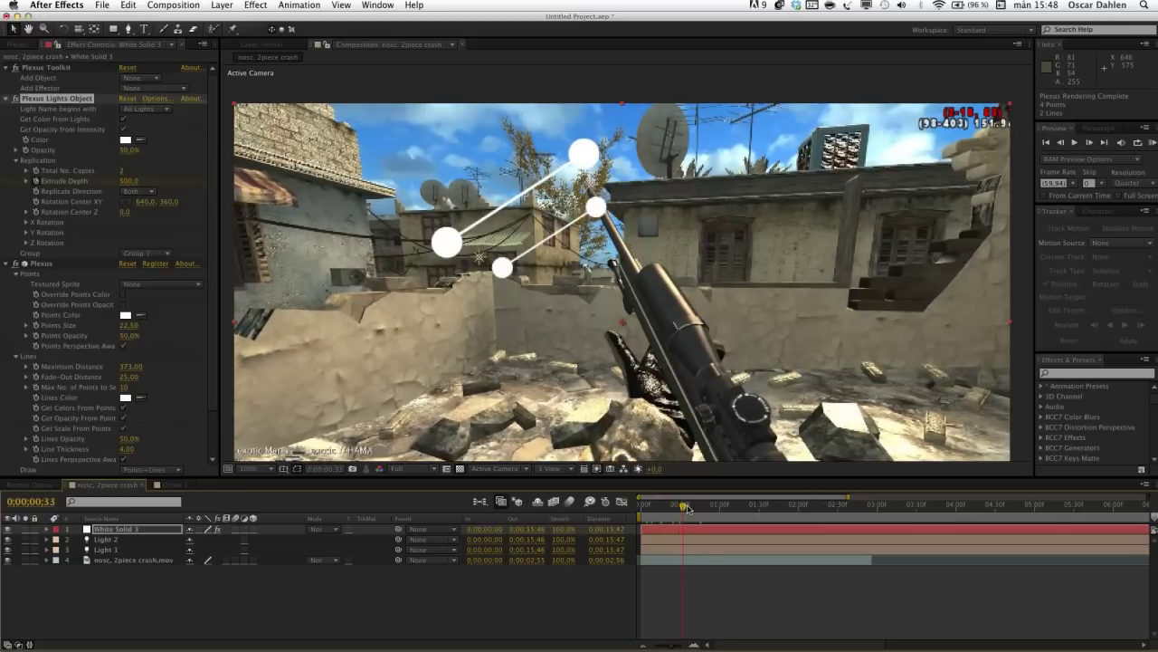
{"action": "left_click_drag", "start_coordinate": [129, 181], "coordinate": [2, 181]}
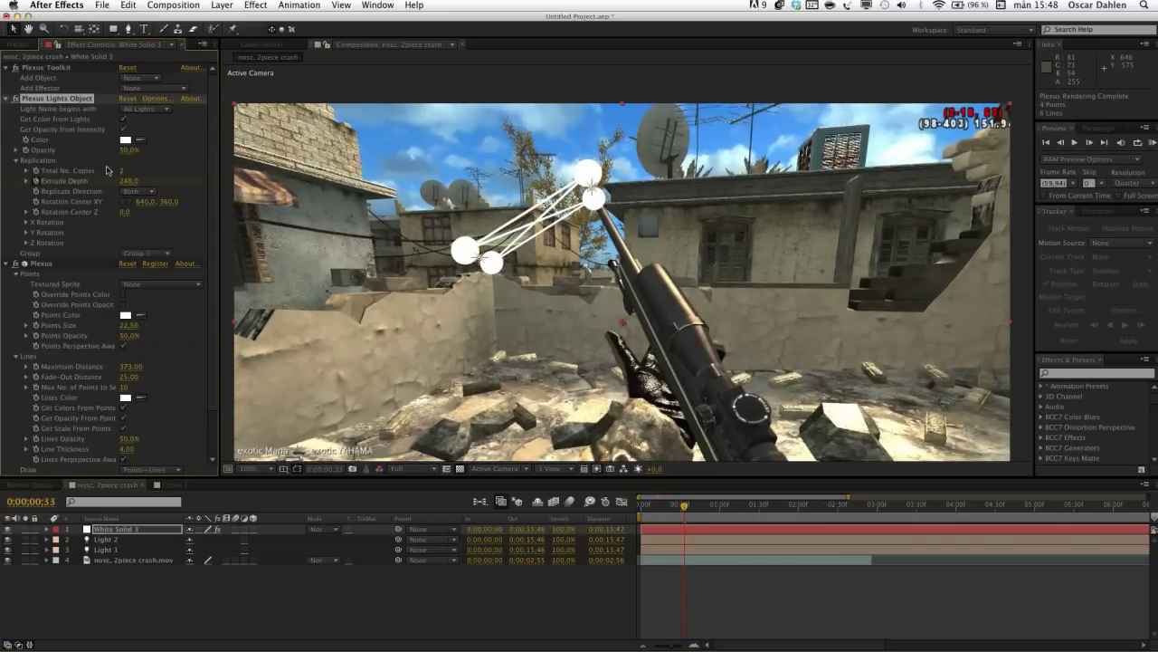
{"action": "left_click_drag", "start_coordinate": [127, 181], "coordinate": [9, 184]}
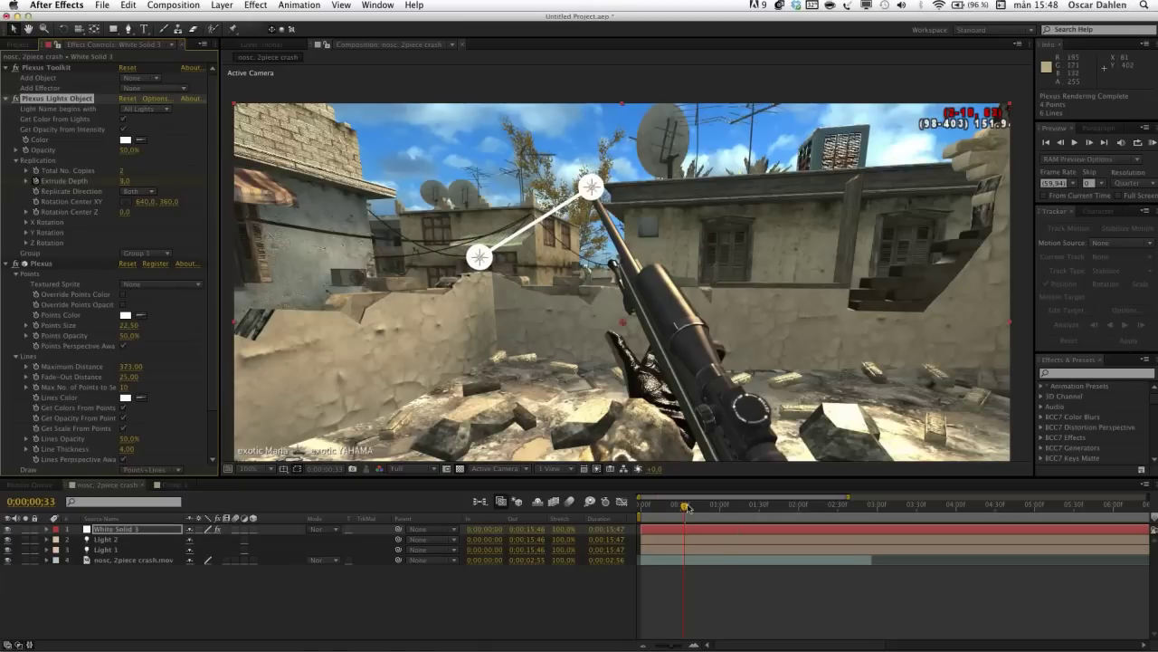
{"action": "mouse_move", "coordinate": [684, 505]}
{"action": "left_mouse_down"}
{"action": "mouse_move", "coordinate": [656, 508]}
{"action": "mouse_move", "coordinate": [697, 508]}
{"action": "left_mouse_up"}
{"action": "left_click", "coordinate": [788, 596]}
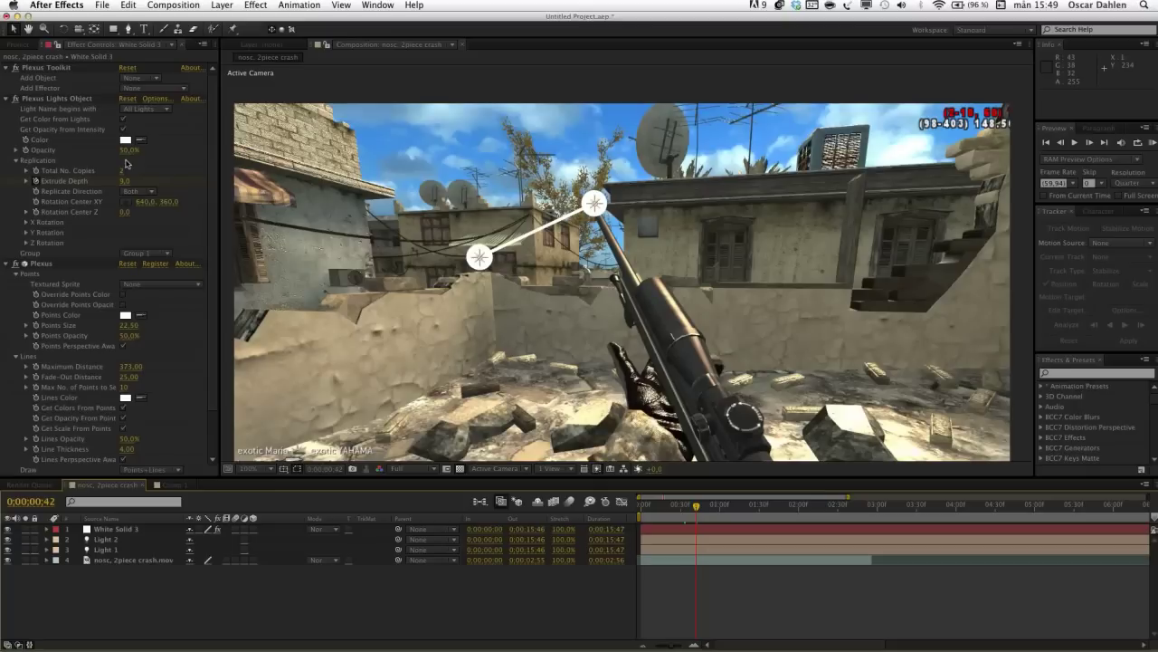
{"action": "left_click", "coordinate": [7, 99]}
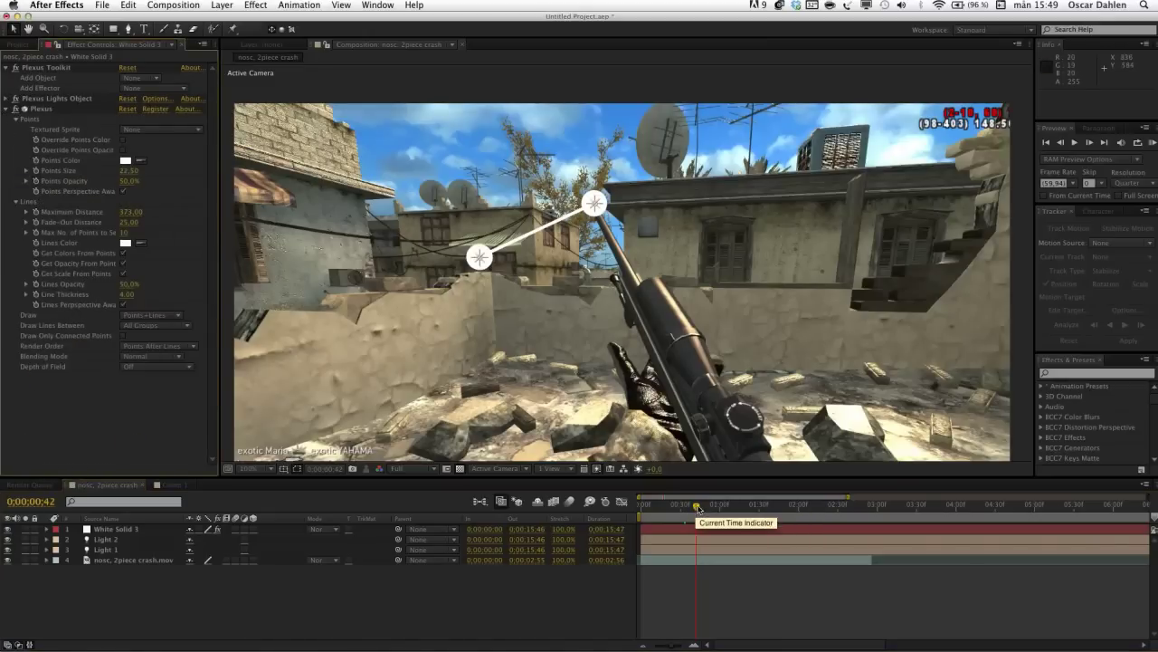
Keep the Plexus textured sprite at None and expand the Plexus Lights Object
{"action": "left_click", "coordinate": [41, 109]}
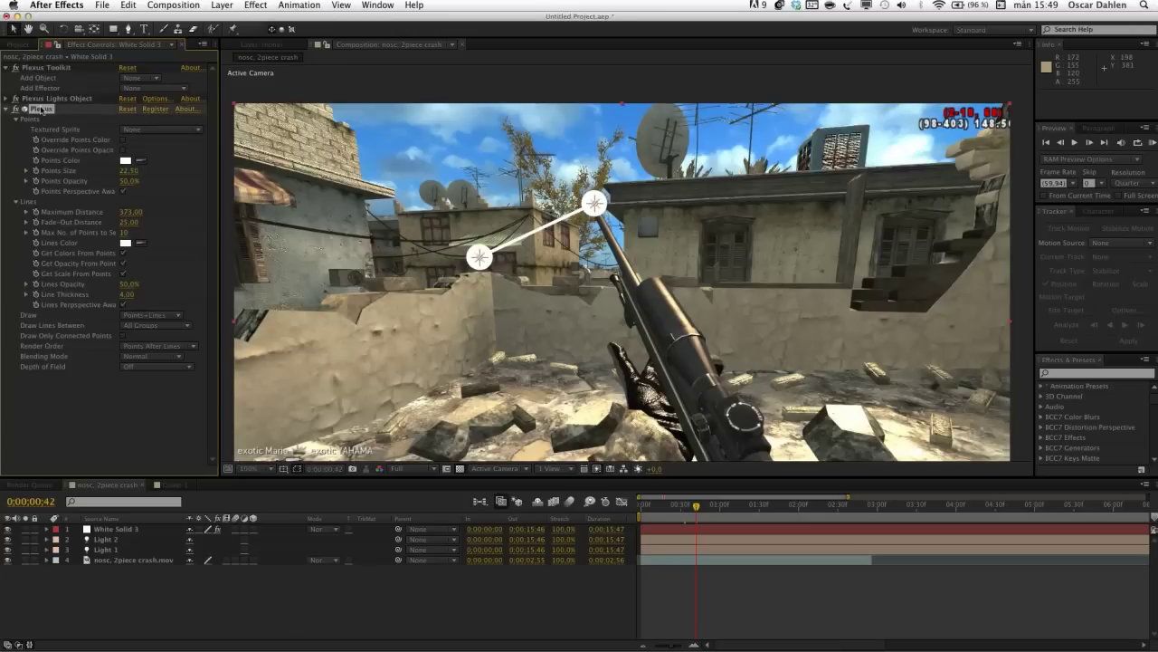
{"action": "left_click", "coordinate": [126, 131]}
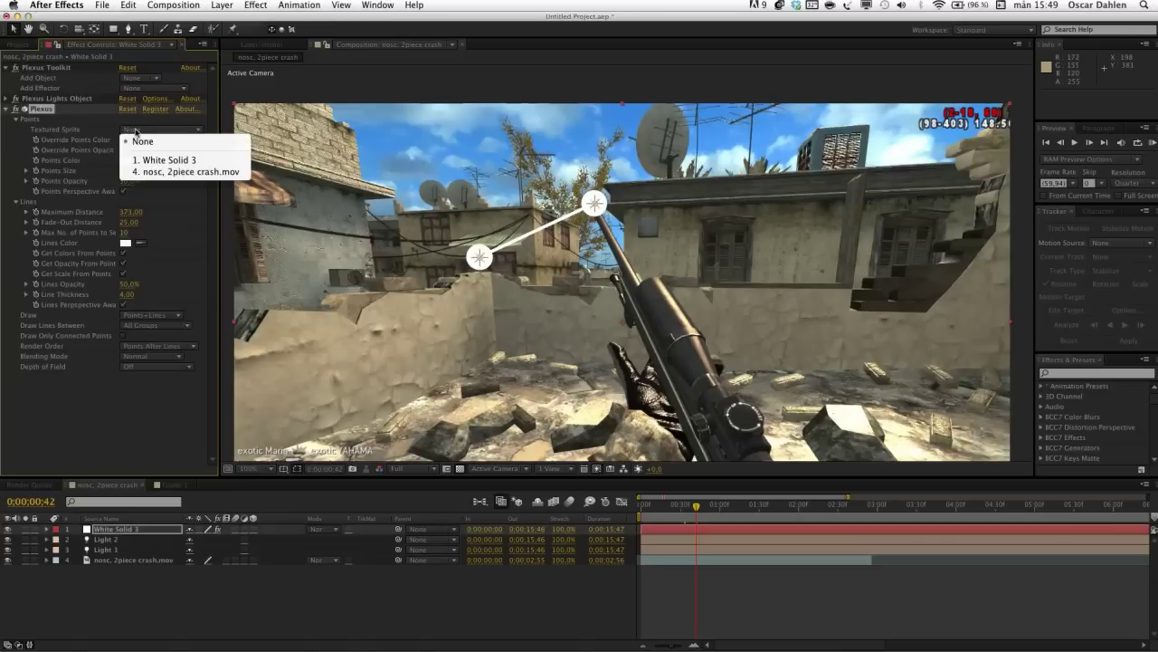
{"action": "left_click", "coordinate": [107, 124]}
{"action": "left_click", "coordinate": [8, 110]}
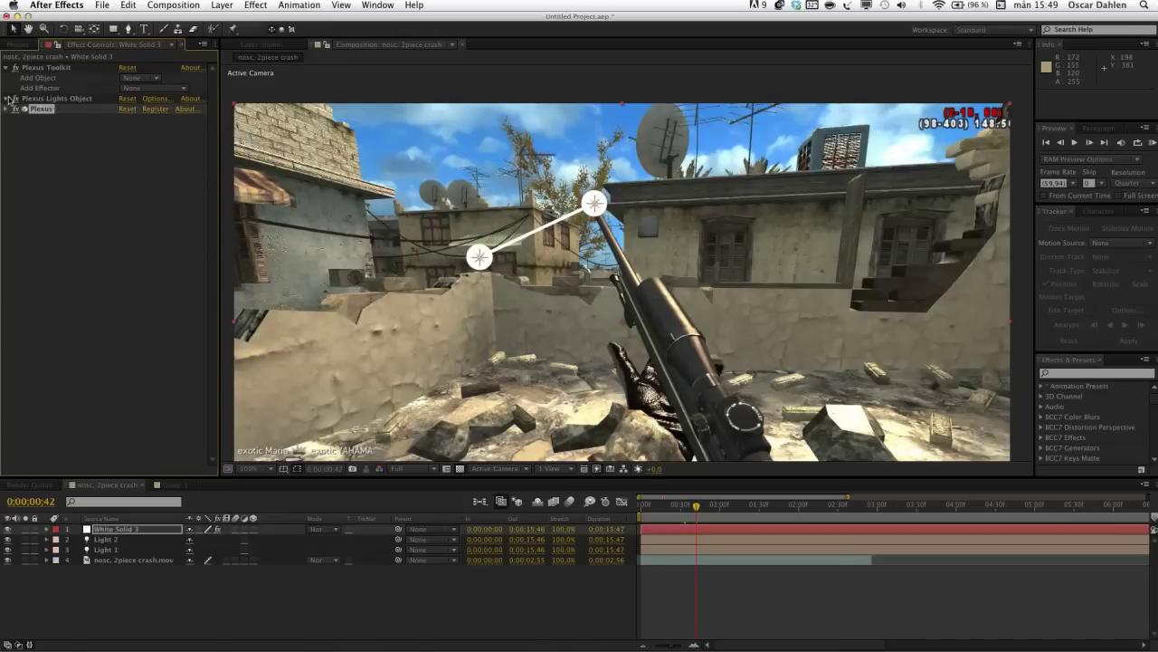
{"action": "left_click", "coordinate": [6, 98]}
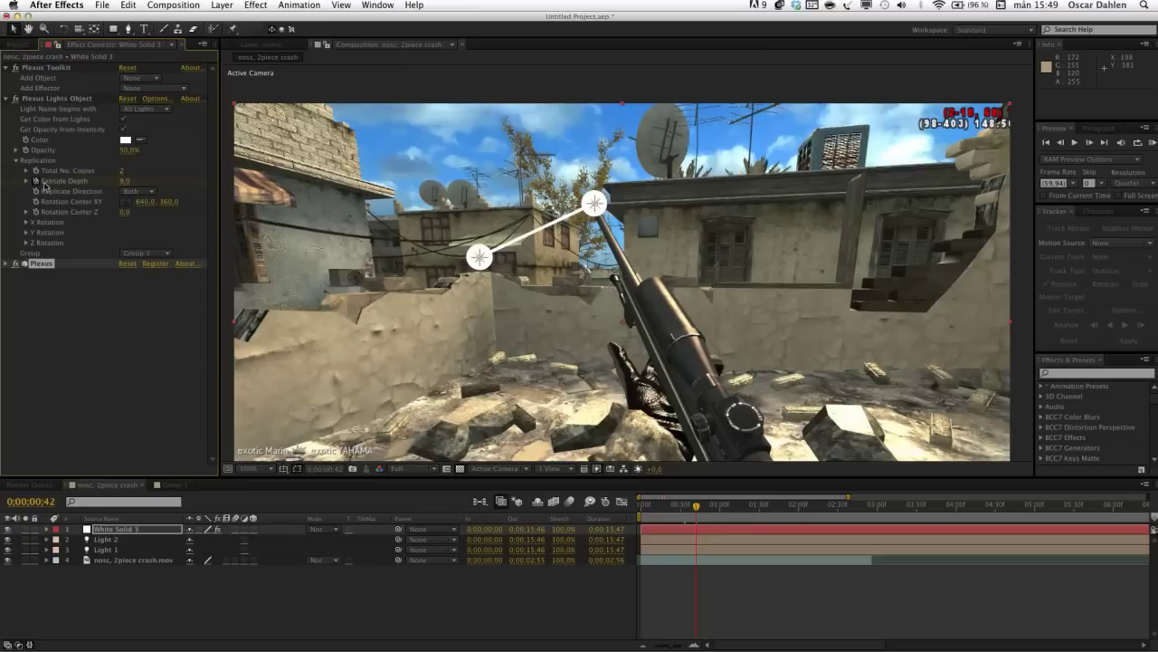
Raise Total No. Copies to 10 and Extrude Depth to 2856.0
{"action": "left_click", "coordinate": [124, 179]}
{"action": "left_click_drag", "start_coordinate": [121, 170], "coordinate": [133, 182]}
{"action": "left_click_drag", "start_coordinate": [129, 180], "coordinate": [1157, 214]}
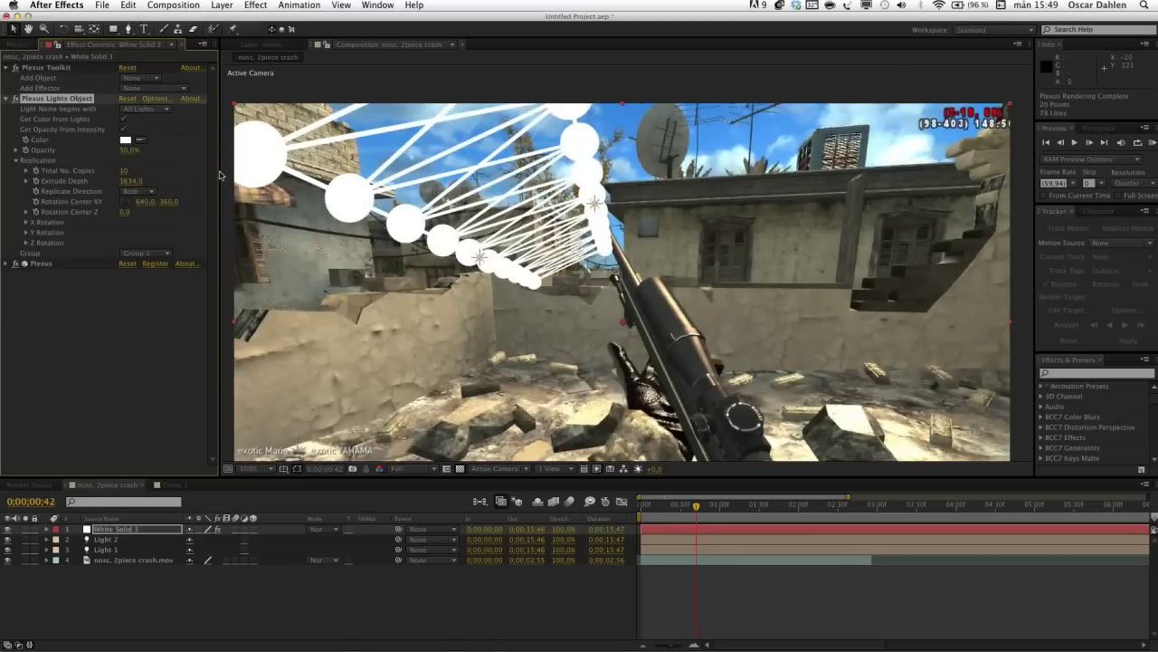
{"action": "left_click_drag", "start_coordinate": [131, 180], "coordinate": [177, 239]}
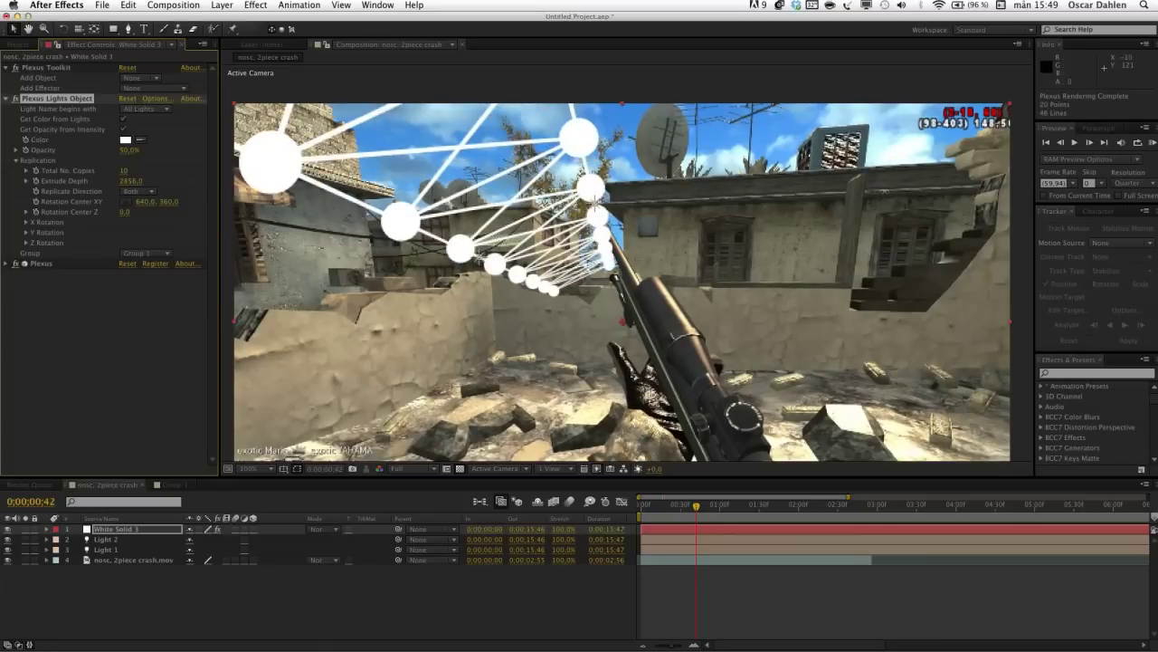
{"action": "left_click", "coordinate": [26, 222]}
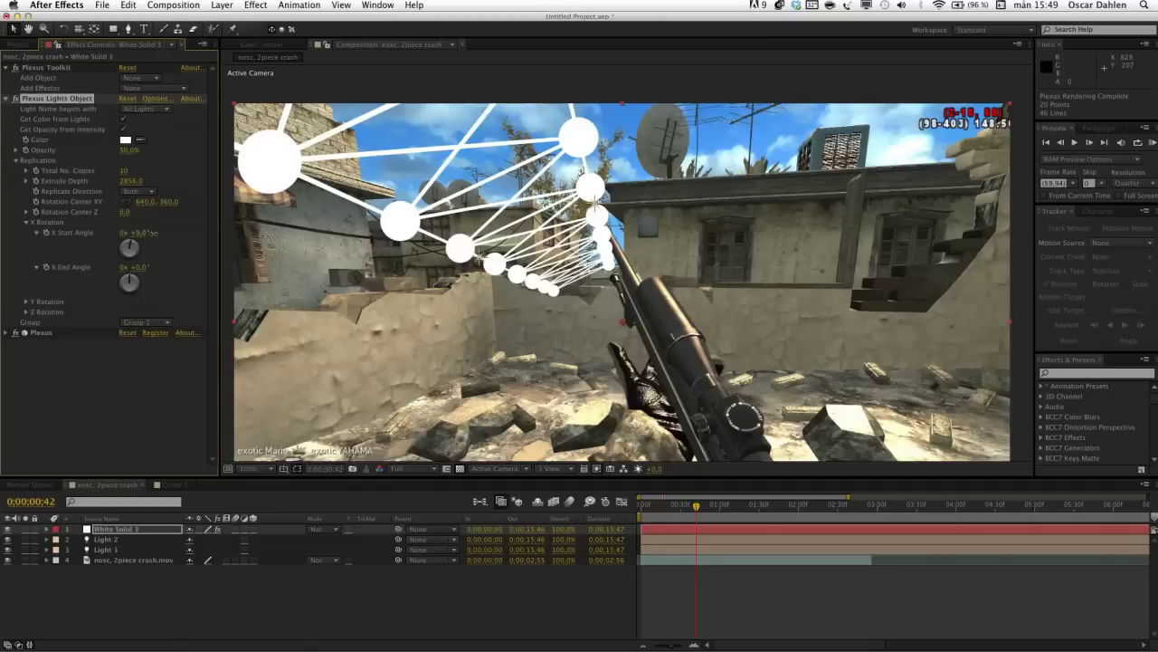
Try X, Y and Z Start Angles on the replicated web, spinning Z to +262°
{"action": "left_click_drag", "start_coordinate": [153, 232], "coordinate": [157, 232]}
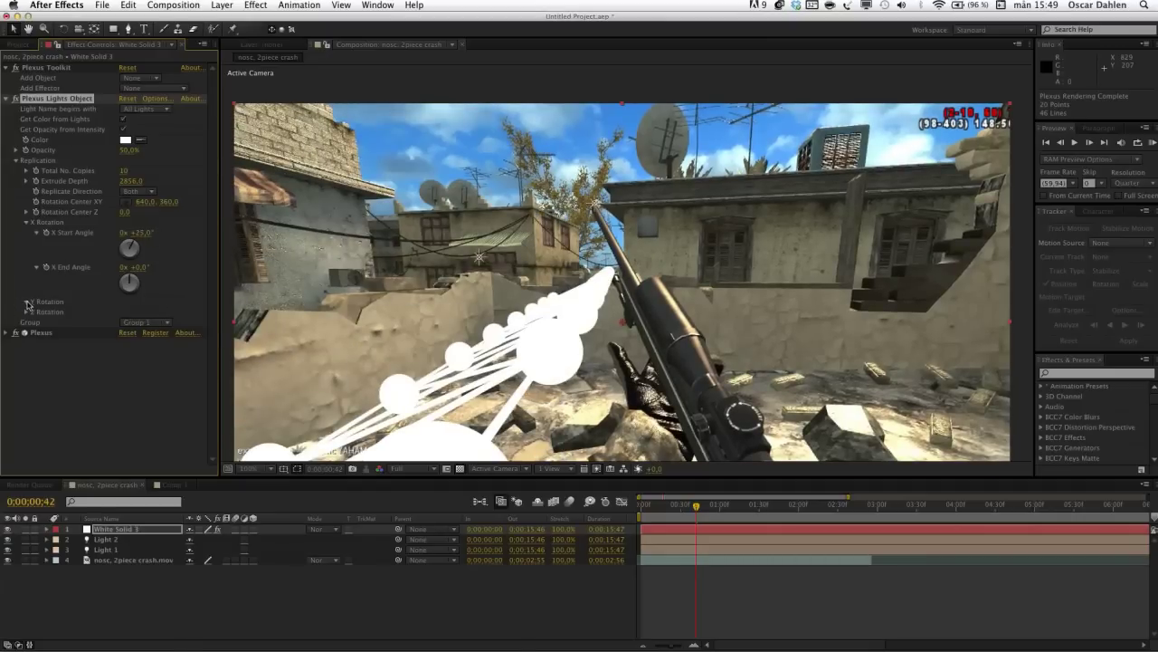
{"action": "left_click", "coordinate": [28, 302]}
{"action": "left_click_drag", "start_coordinate": [144, 312], "coordinate": [184, 312]}
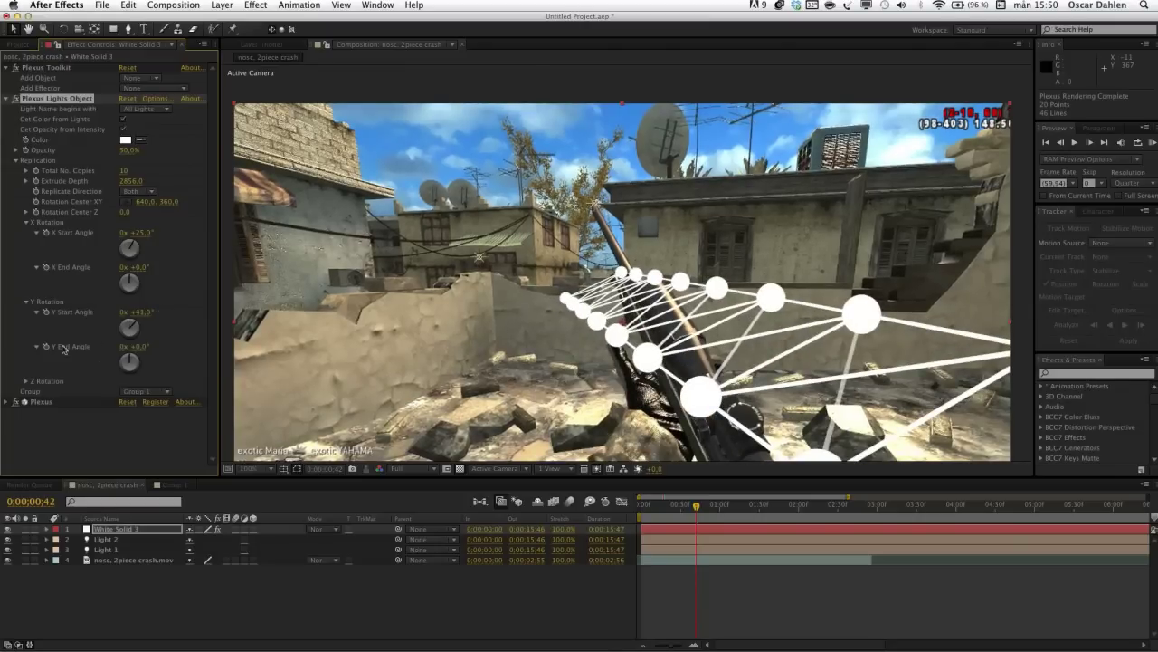
{"action": "left_click", "coordinate": [28, 381]}
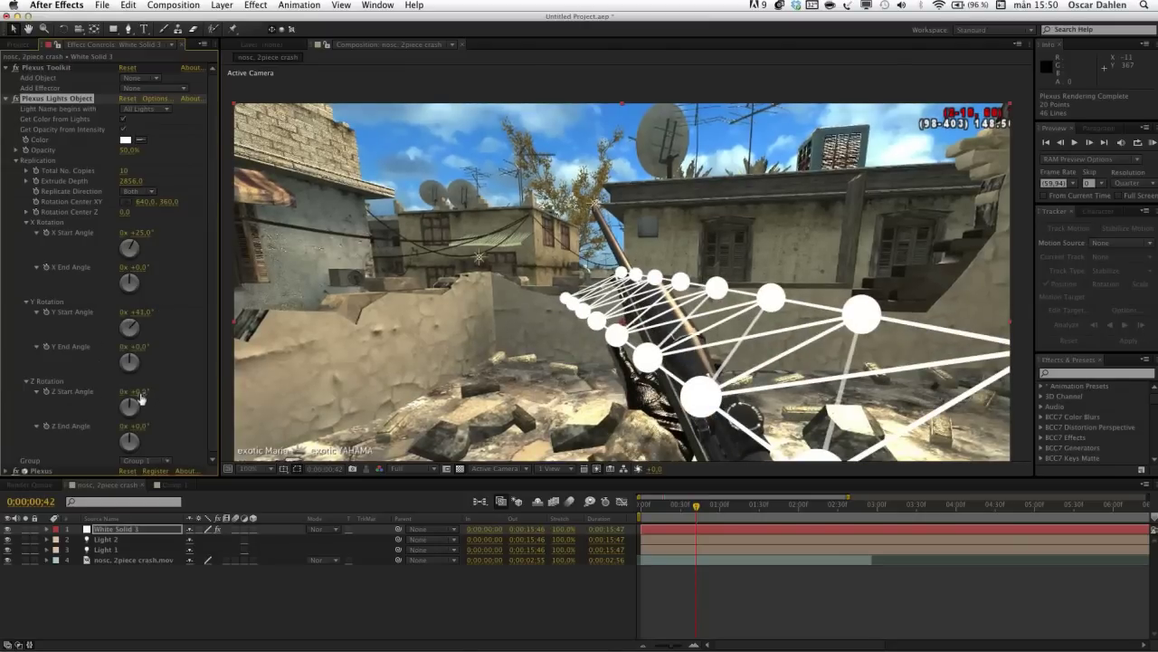
{"action": "left_click_drag", "start_coordinate": [141, 398], "coordinate": [306, 401]}
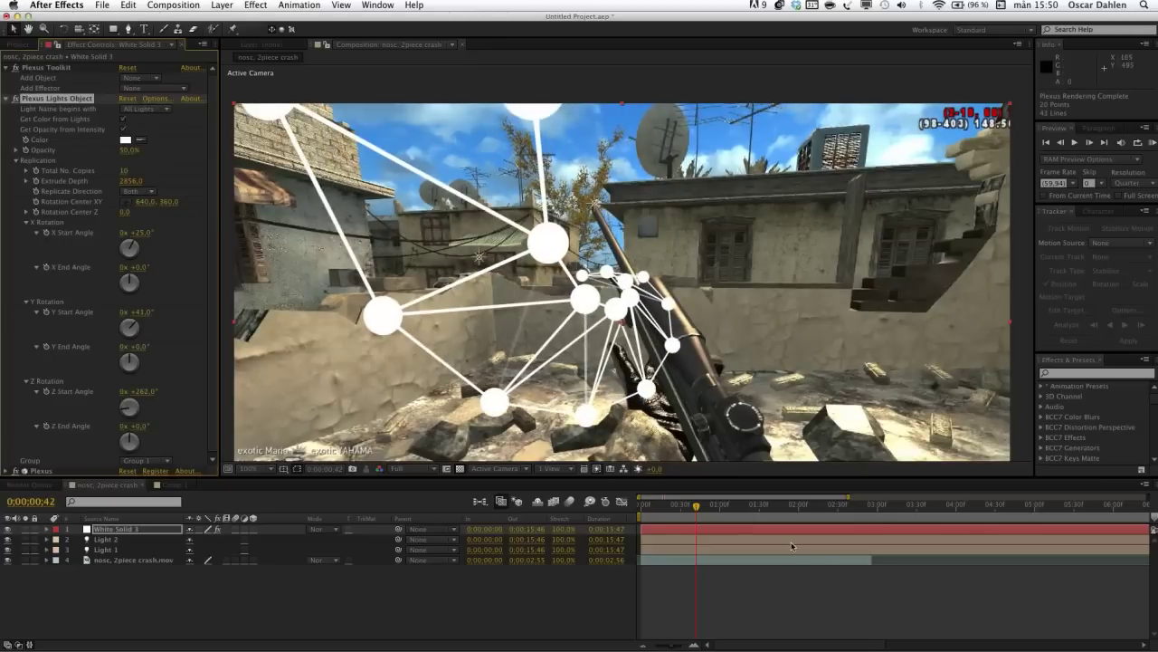
Reset the X and Y Start Angles to 0 and collapse their settings
{"action": "left_click", "coordinate": [140, 233]}
{"action": "type", "text": "0"}
{"action": "key", "text": "Return"}
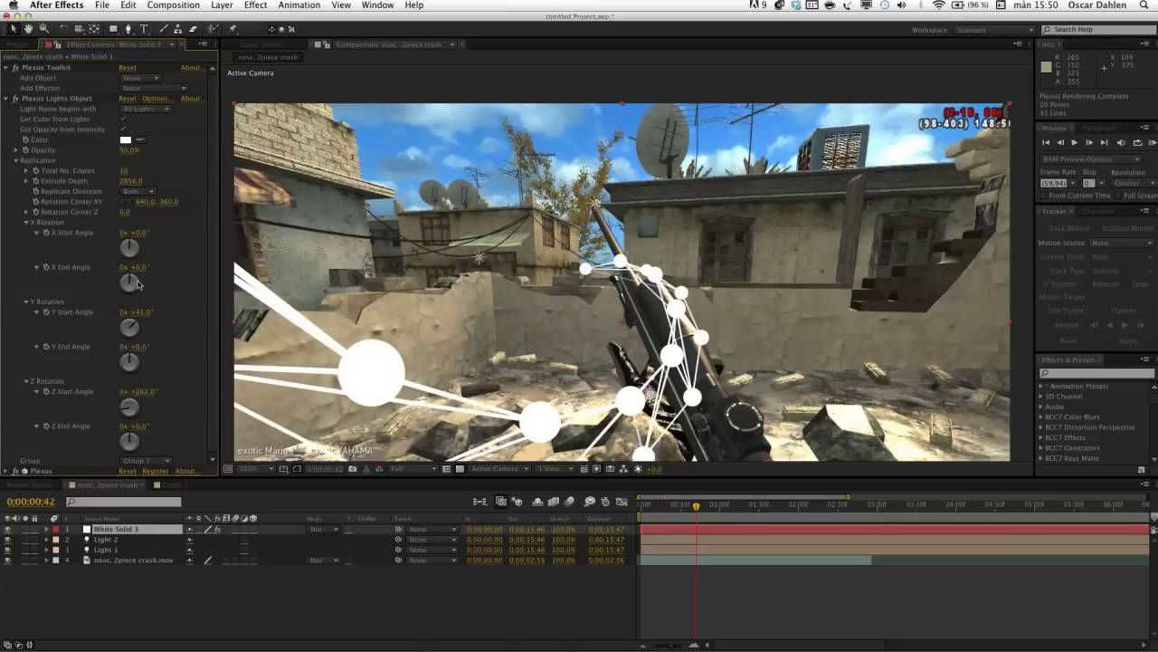
{"action": "left_click", "coordinate": [26, 222]}
{"action": "left_click", "coordinate": [140, 243]}
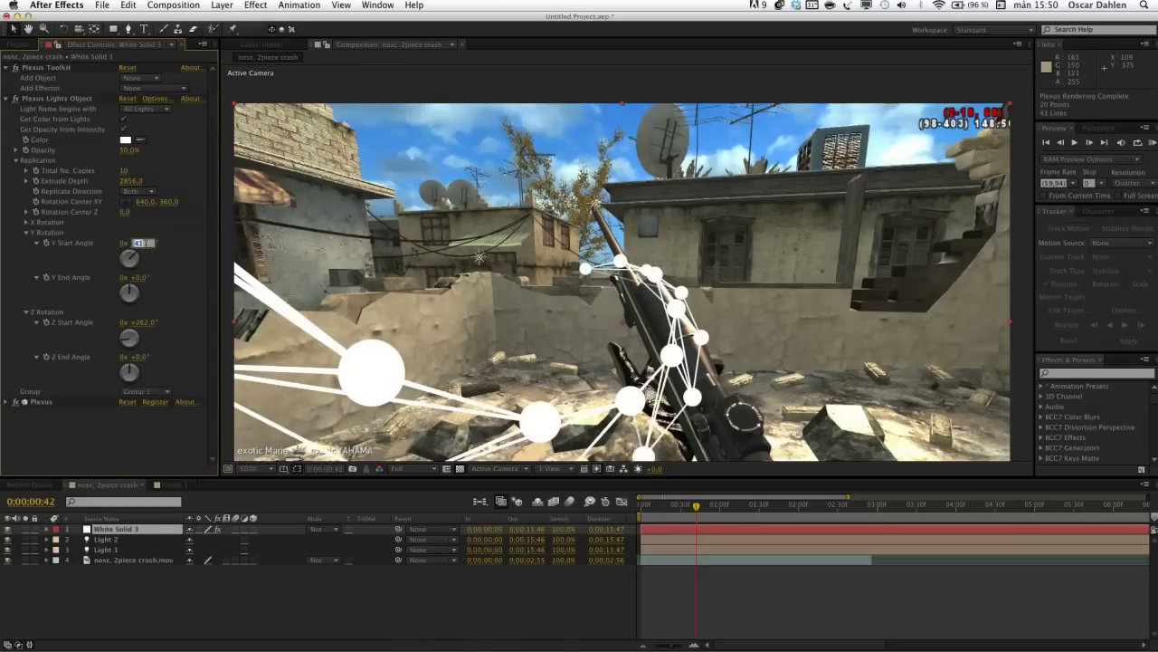
{"action": "type", "text": "0"}
{"action": "key", "text": "Return"}
{"action": "left_click", "coordinate": [26, 232]}
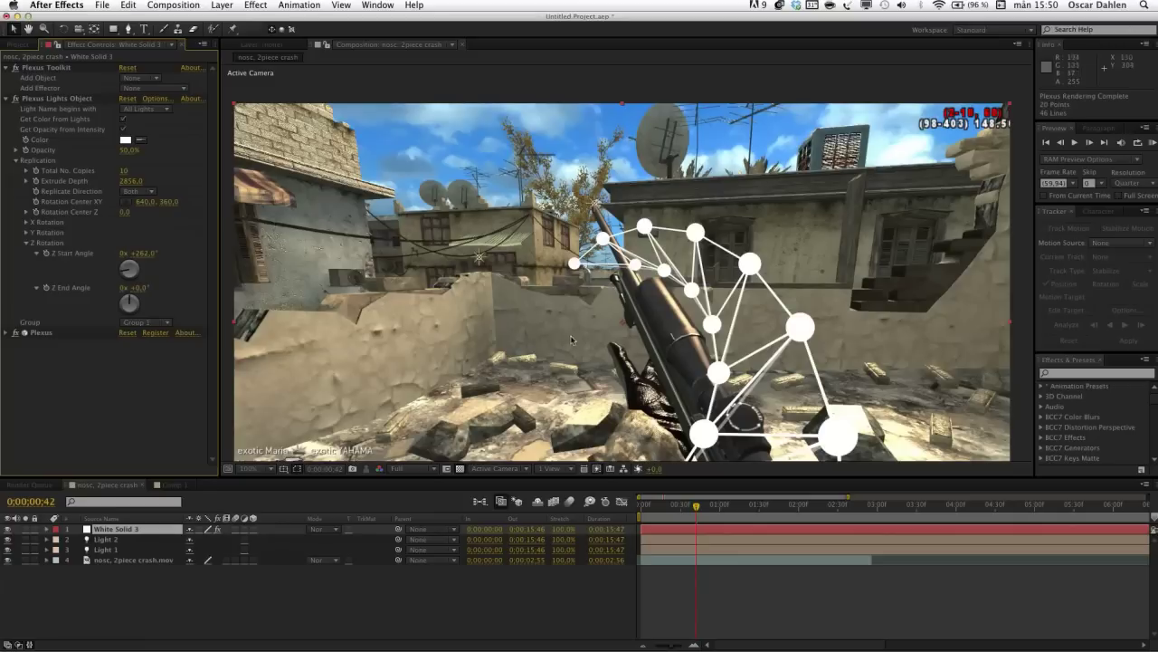
Drag the Plexus web onto the gun barrel and scrub ahead to check later frames
{"action": "left_click", "coordinate": [894, 327]}
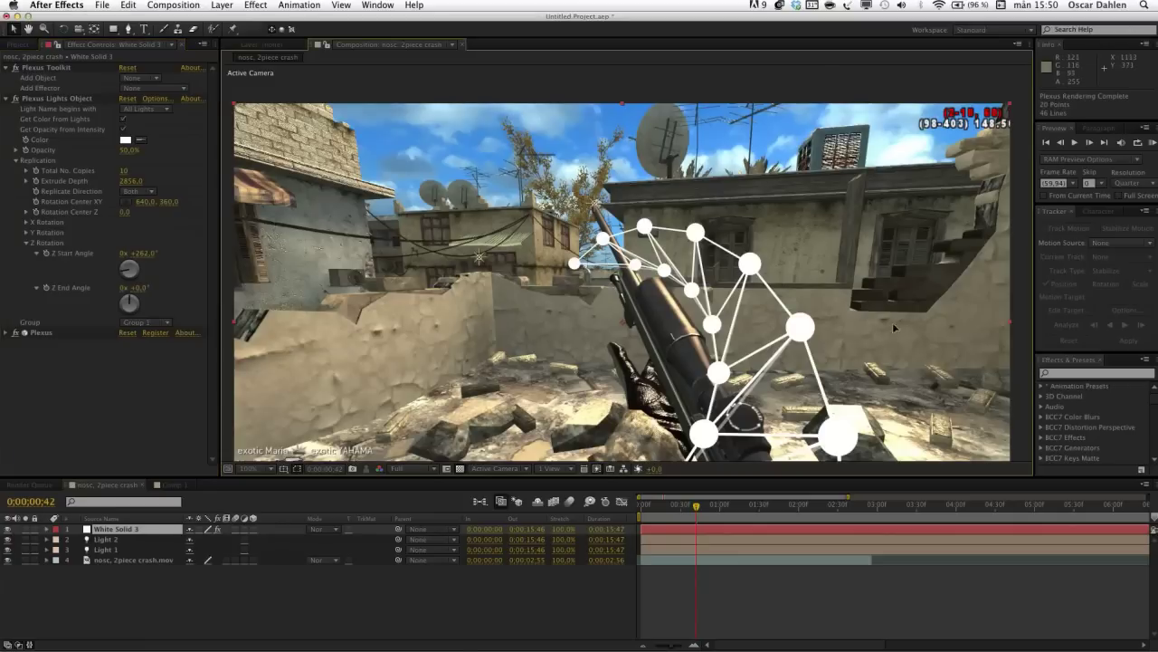
{"action": "left_click_drag", "start_coordinate": [894, 328], "coordinate": [751, 315]}
{"action": "left_click", "coordinate": [692, 512]}
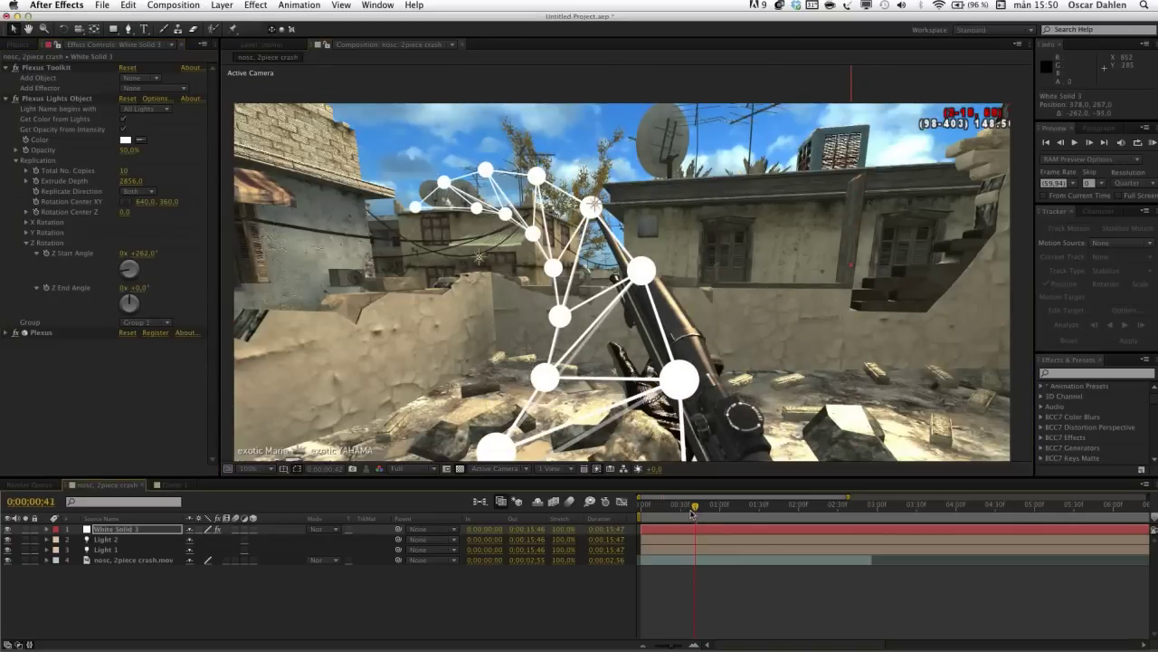
{"action": "left_click_drag", "start_coordinate": [692, 513], "coordinate": [742, 512]}
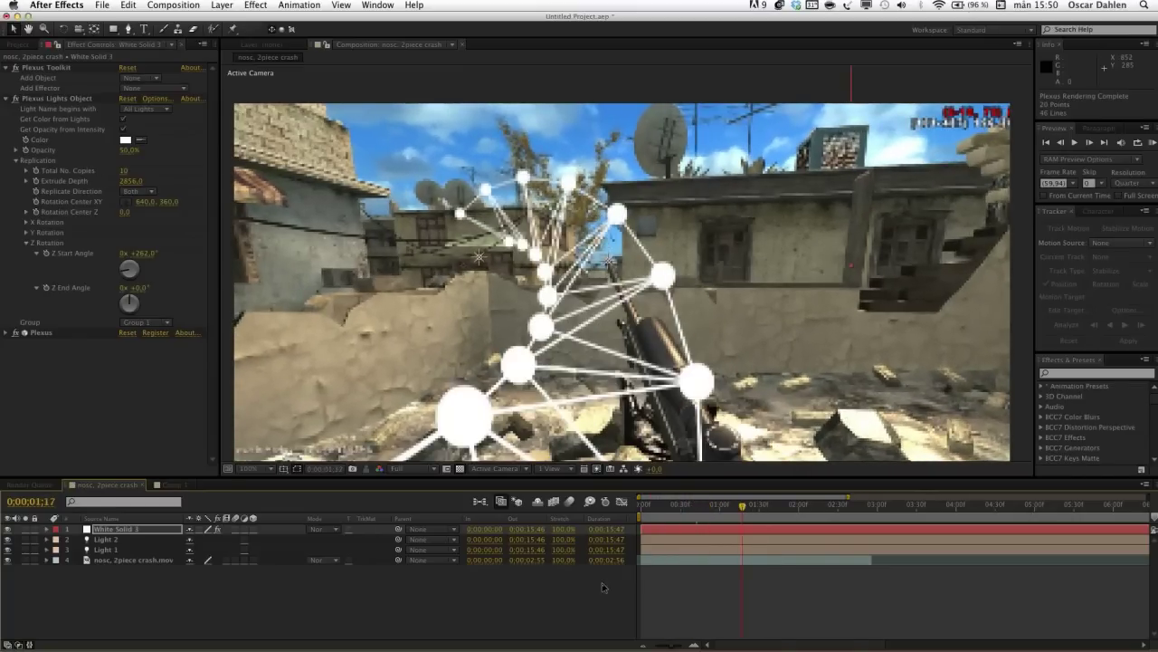
{"action": "left_click", "coordinate": [864, 596]}
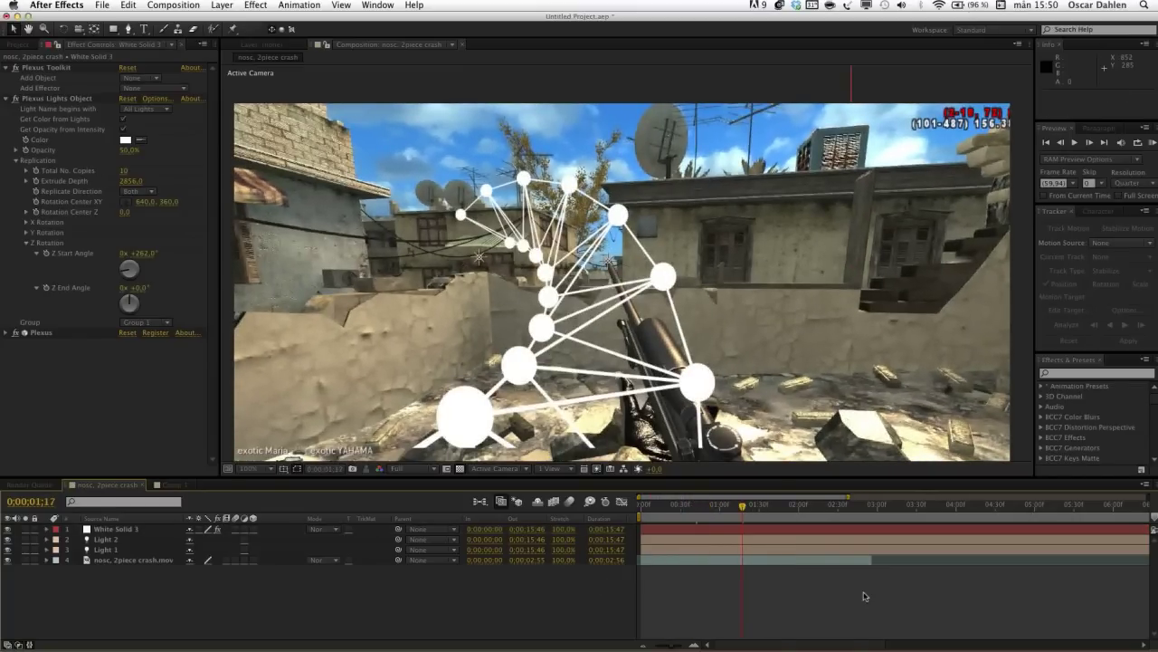